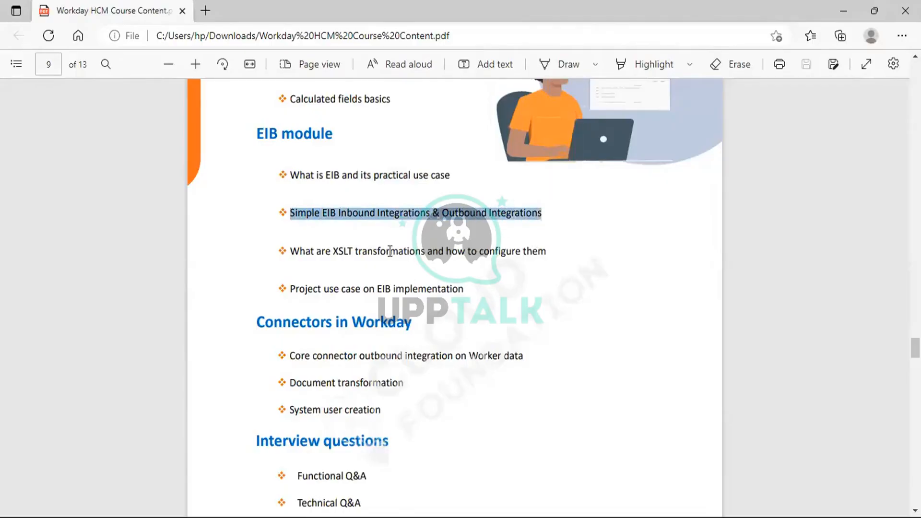
pyautogui.click(483, 218)
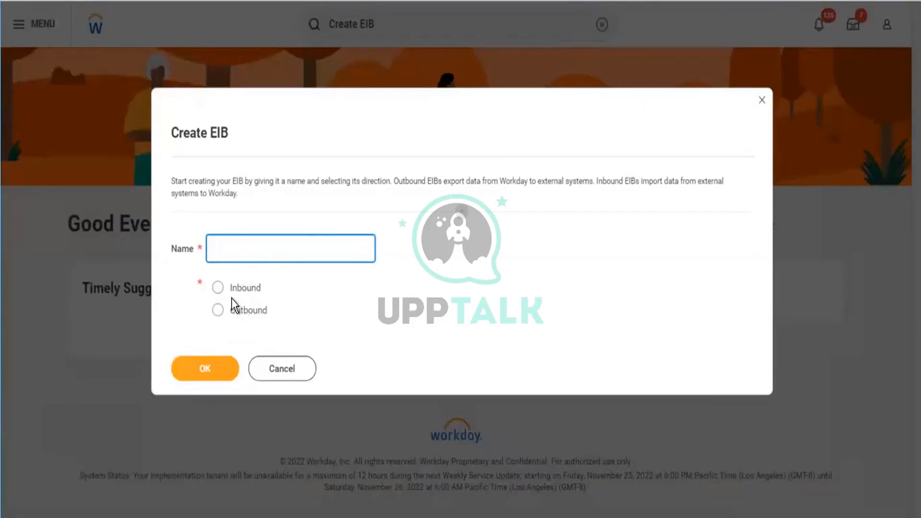
# - Create an inbound EIB named "CF Pvt Ltd,"
pyautogui.click(218, 289)
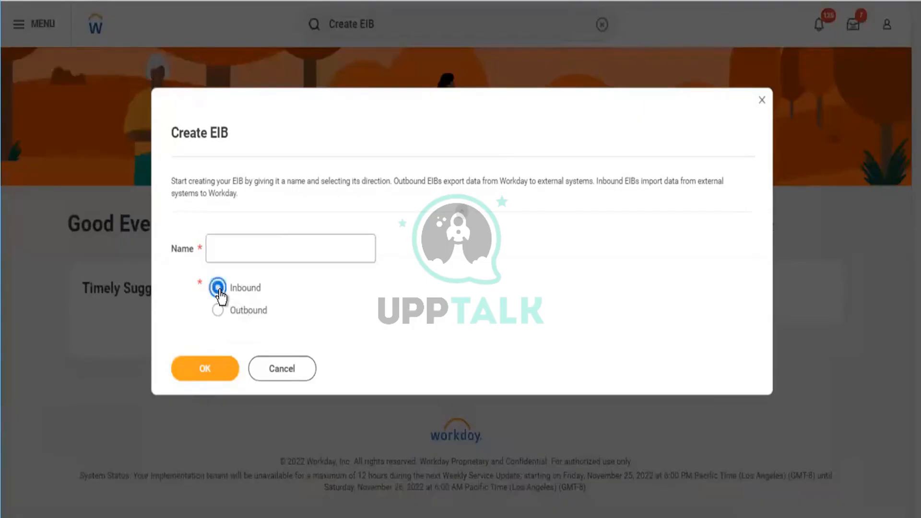
pyautogui.click(282, 240)
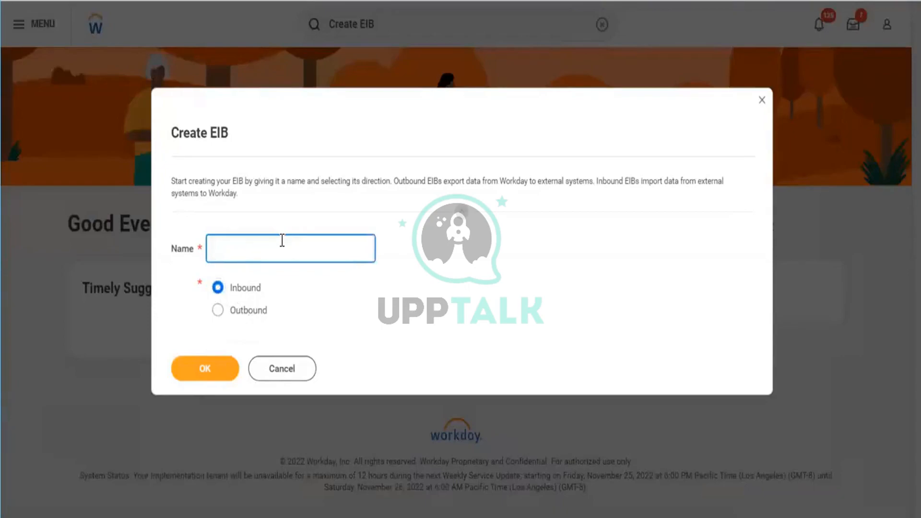
pyautogui.write('CF Pvt Ltd,')
pyautogui.click(201, 374)
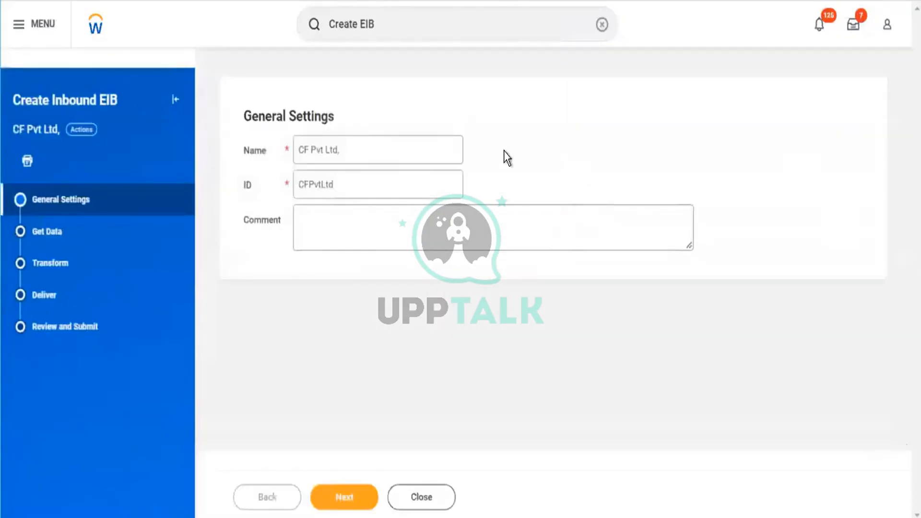
# - Replace the suggested ID in the EIB's general settings with 789259
pyautogui.click(329, 187)
pyautogui.doubleClick(302, 183)
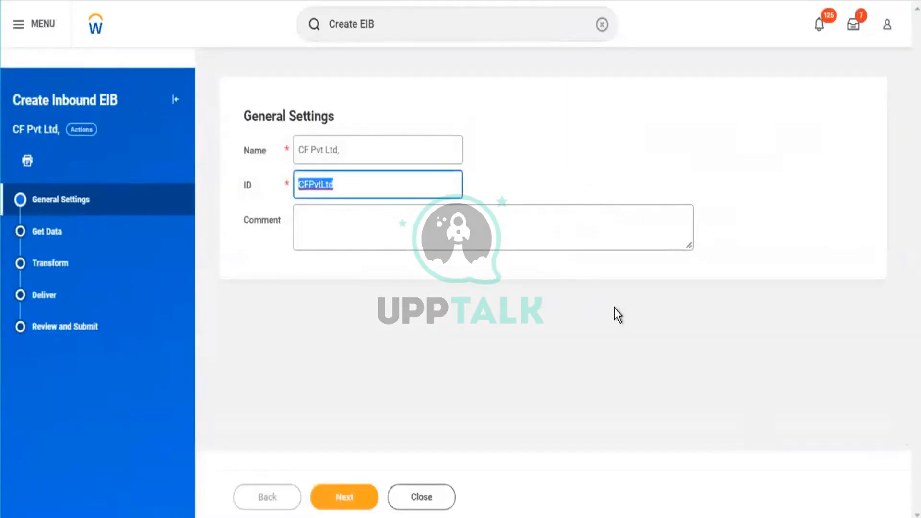
pyautogui.write('7')
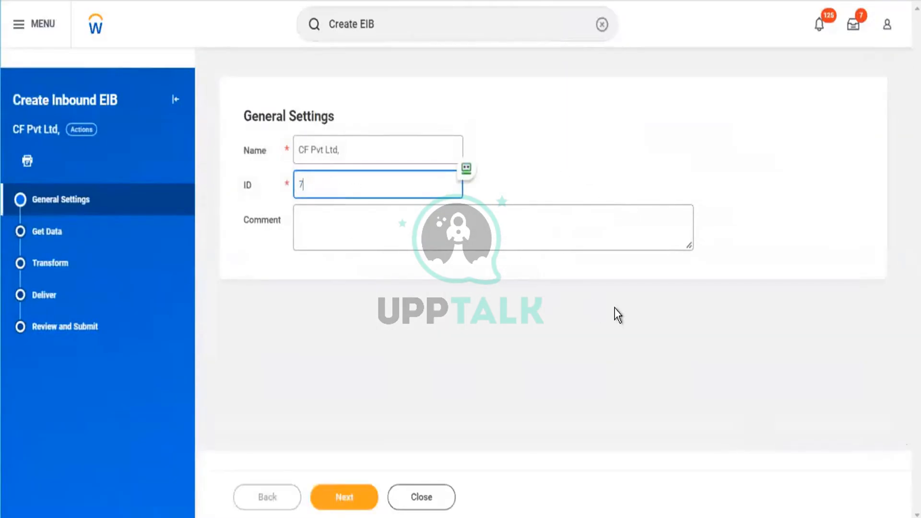
pyautogui.write('89259')
# - Enter "Inbound Data -" as the first line of the EIB's comment and start a new line below it
pyautogui.click(402, 231)
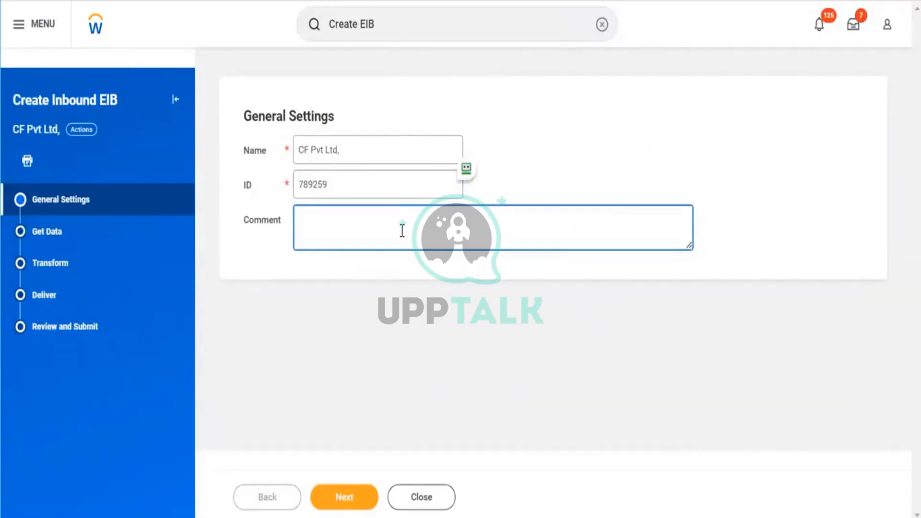
pyautogui.write('Inbound Data -')
pyautogui.press('Return')
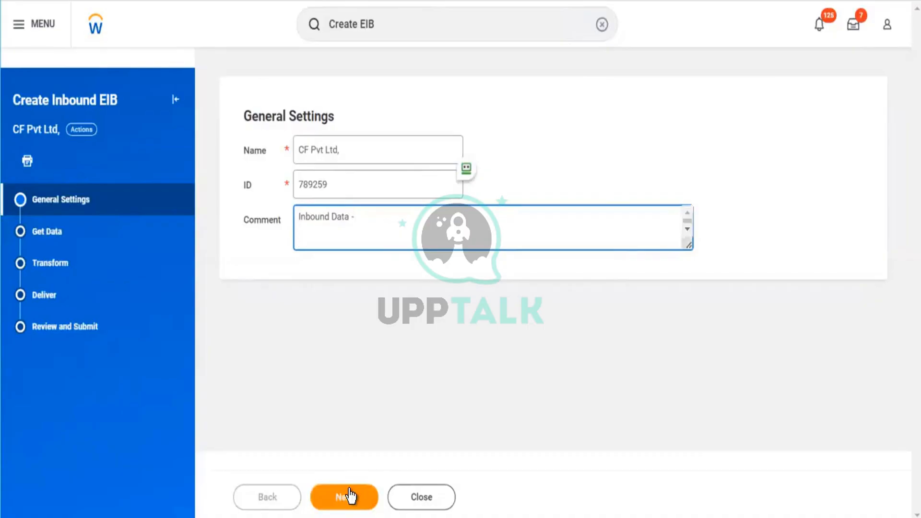
# - Add the line "Body of the email" to the EIB's comment
pyautogui.write('Body of the email')
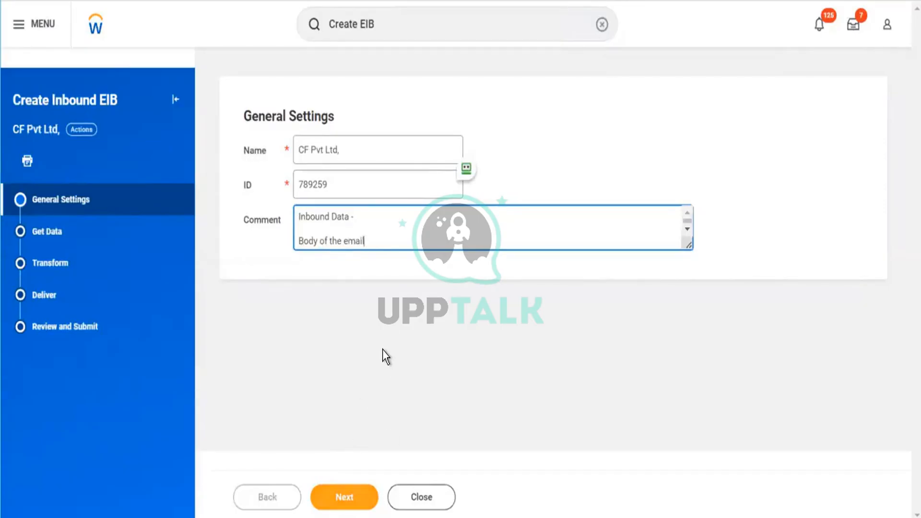
# - Replace the end of the comment's last line with "Disp" and continue to the Get Data settings
pyautogui.press('BackSpace')
pyautogui.press('BackSpace')
pyautogui.press('BackSpace')
pyautogui.press('BackSpace')
pyautogui.press('BackSpace')
pyautogui.write('Disp')
pyautogui.click(335, 499)
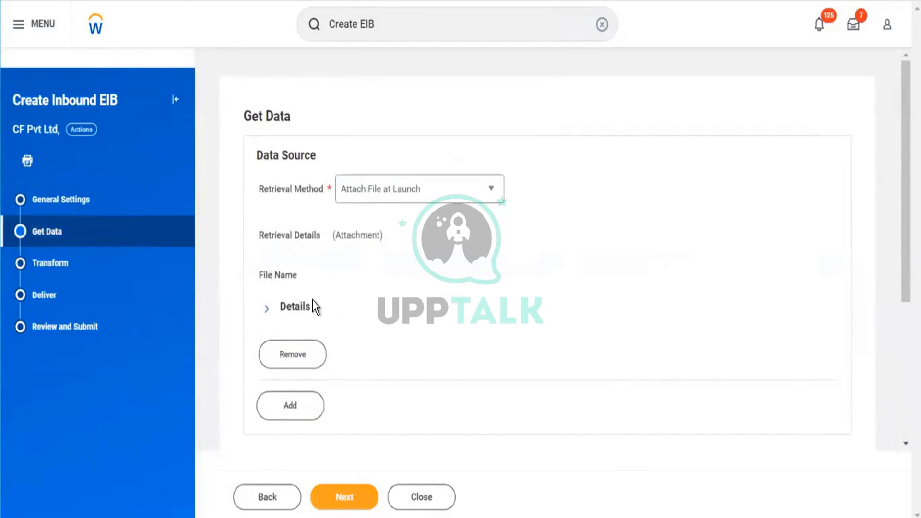
# - Choose Attach File at Launch as the retrieval method for the data source
pyautogui.scroll(-2, 527, 330)
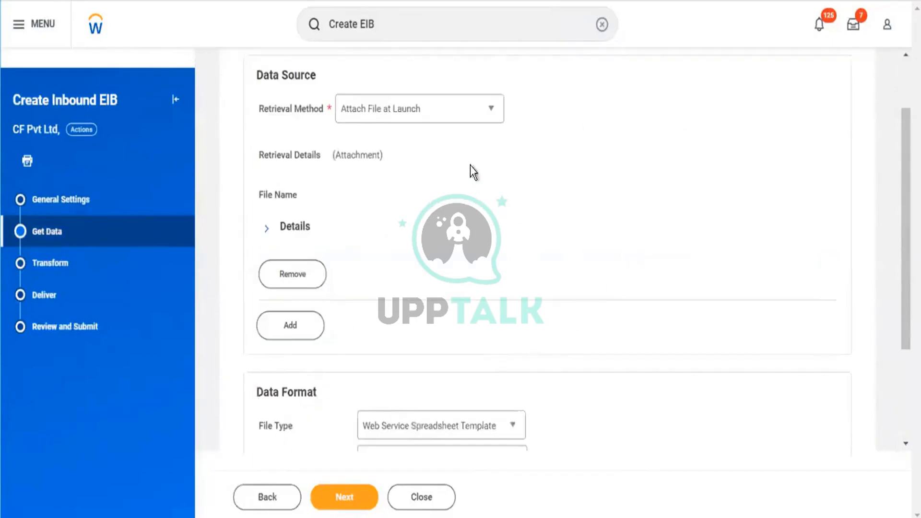
pyautogui.click(468, 118)
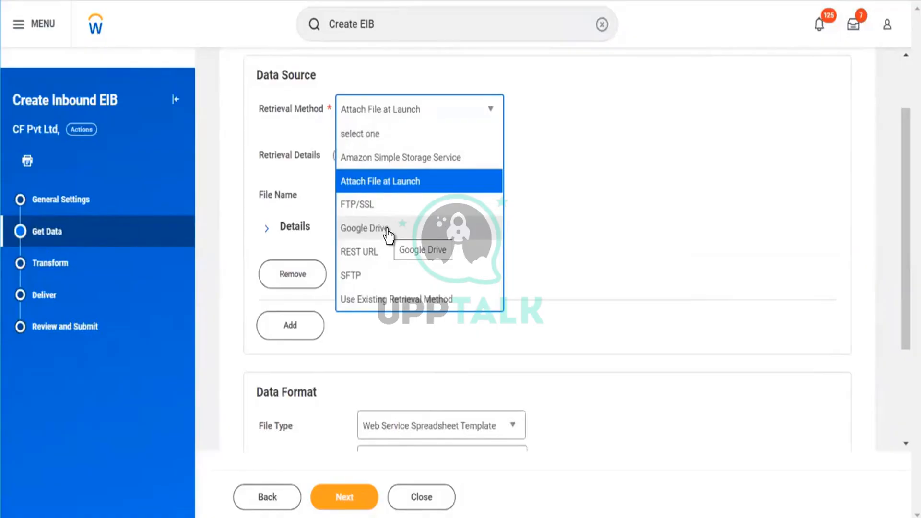
pyautogui.click(382, 189)
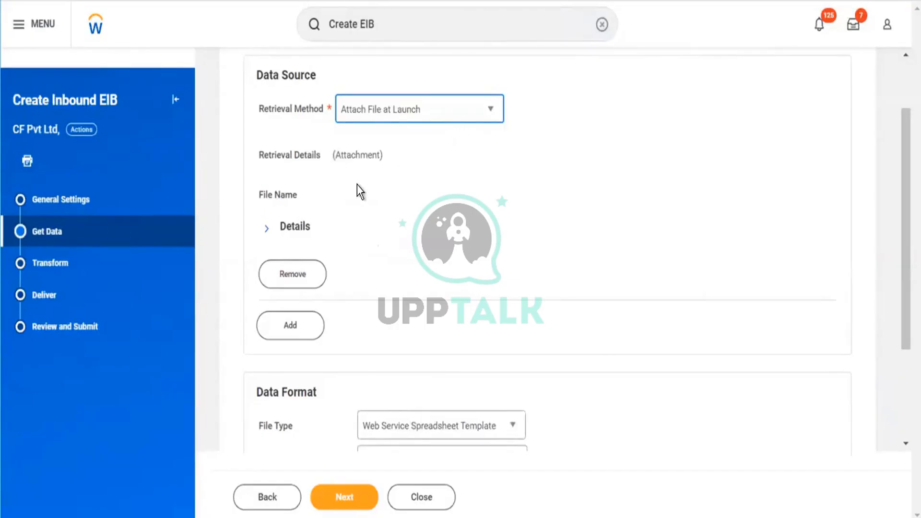
# - Restrict the attachment retrieval to the Sandbox environment in its details
pyautogui.scroll(-2, 379, 192)
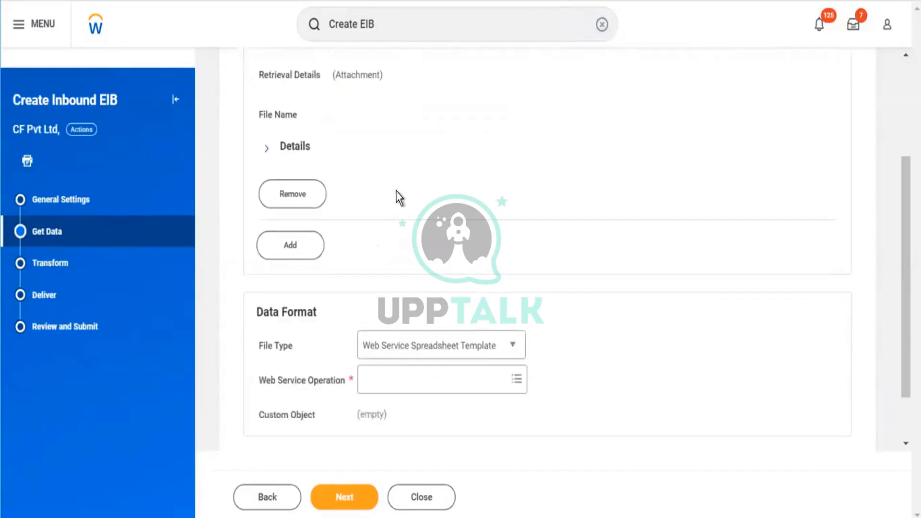
pyautogui.click(297, 146)
pyautogui.click(433, 178)
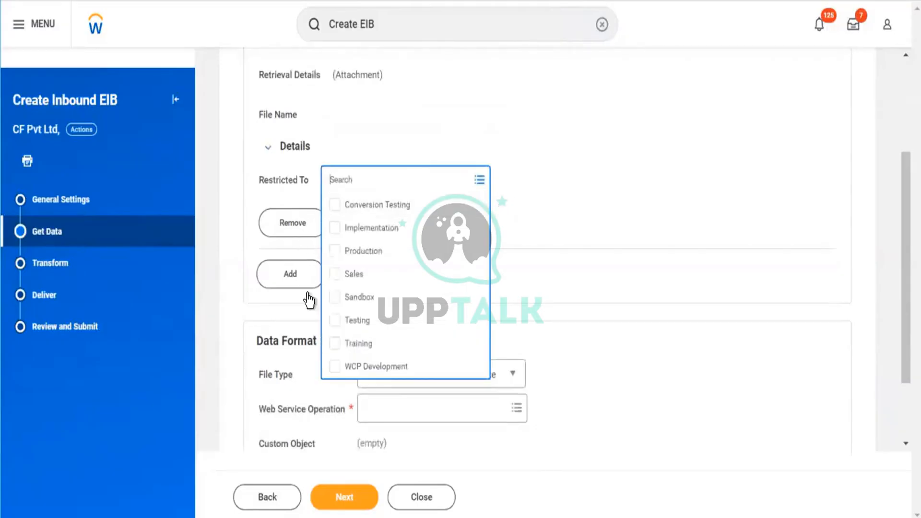
pyautogui.click(334, 297)
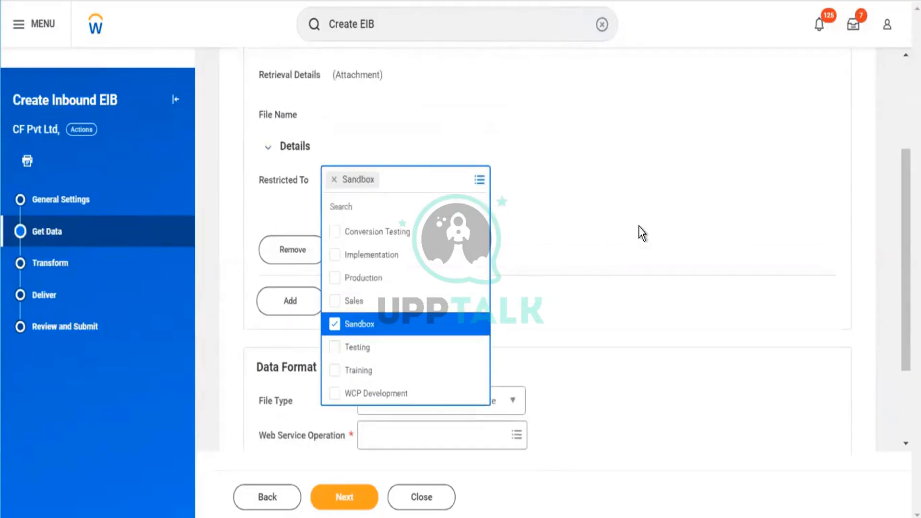
pyautogui.click(638, 226)
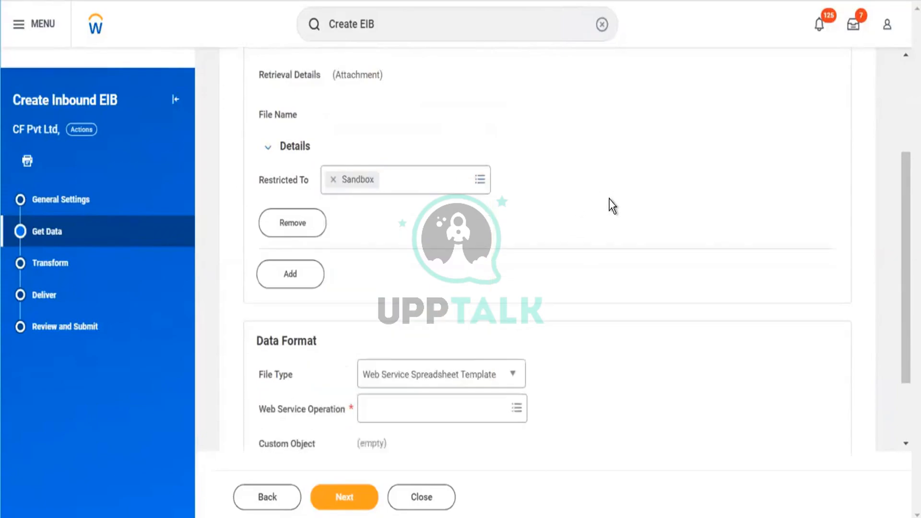
# - Choose Web Service Spreadsheet Template as the file type of the data format
pyautogui.scroll(-2, 612, 206)
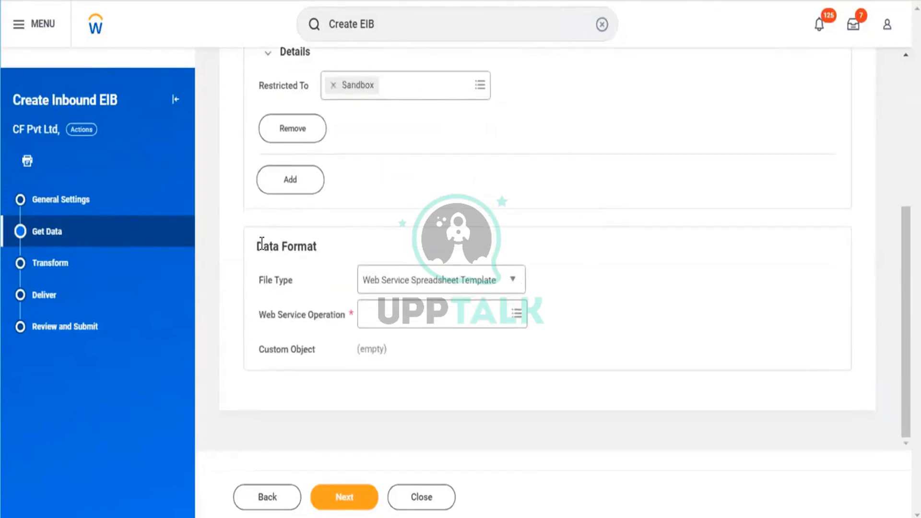
pyautogui.moveTo(262, 244); pyautogui.dragTo(346, 247)
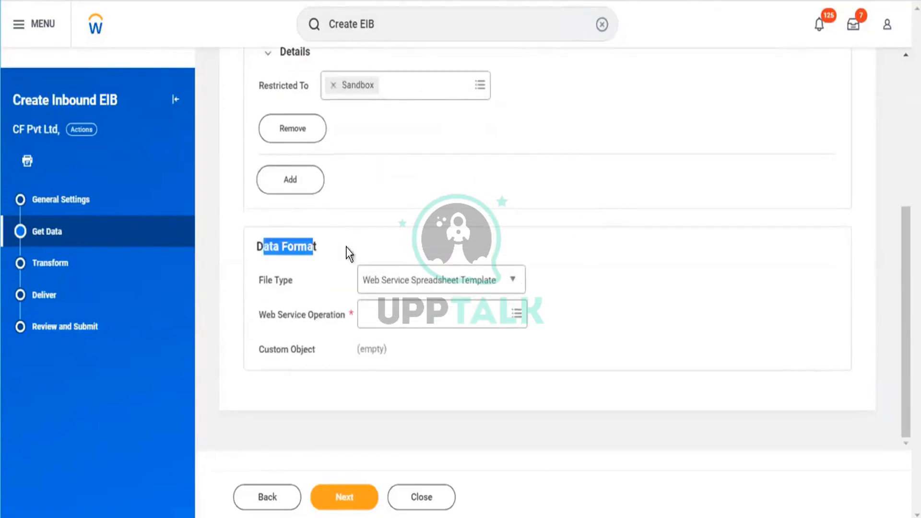
pyautogui.click(466, 281)
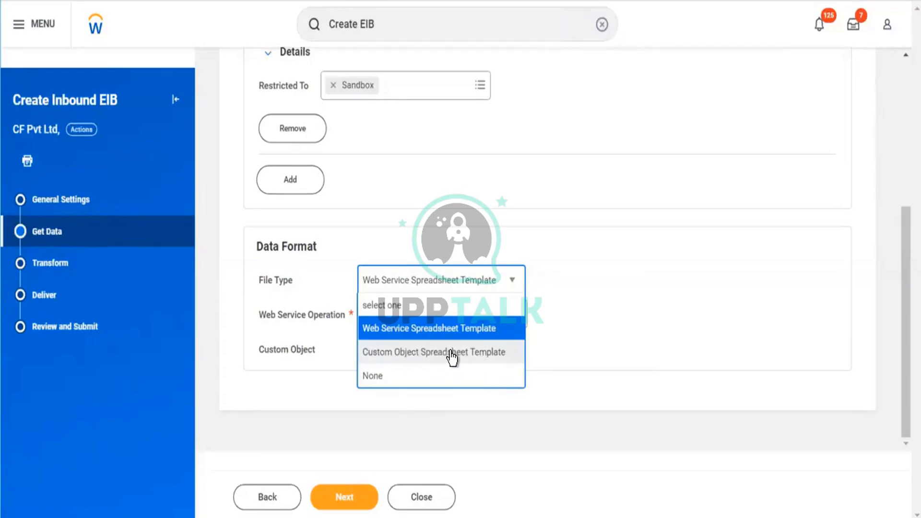
pyautogui.click(488, 334)
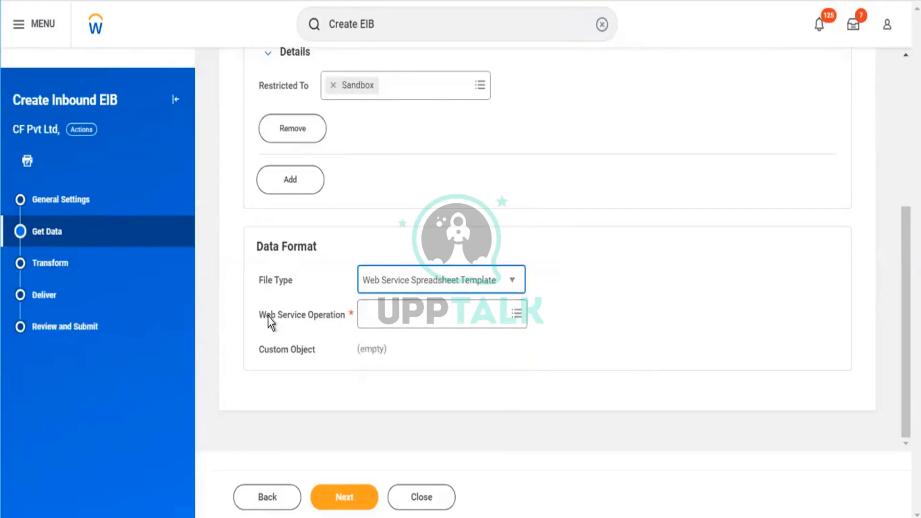
# - Look through the public web service categories available for the web service operation
pyautogui.tripleClick(304, 324)
pyautogui.click(453, 325)
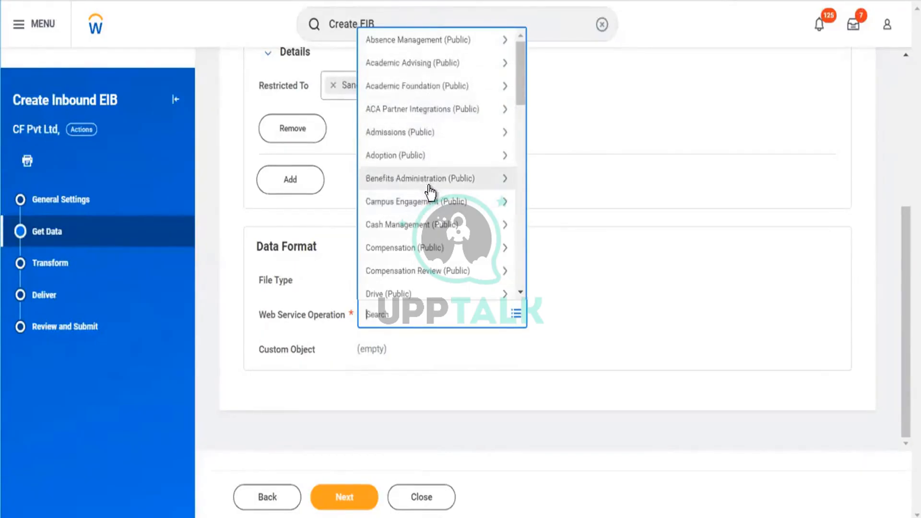
pyautogui.scroll(-2, 455, 221)
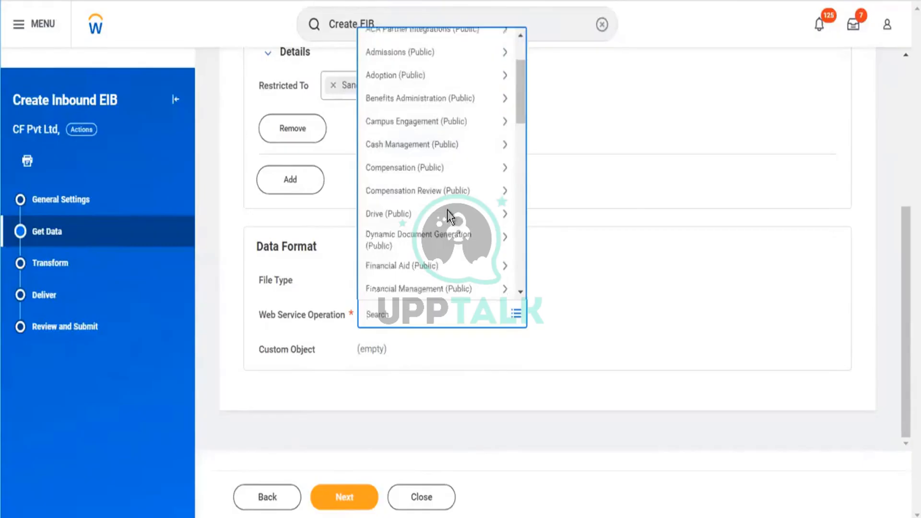
pyautogui.scroll(-2, 442, 189)
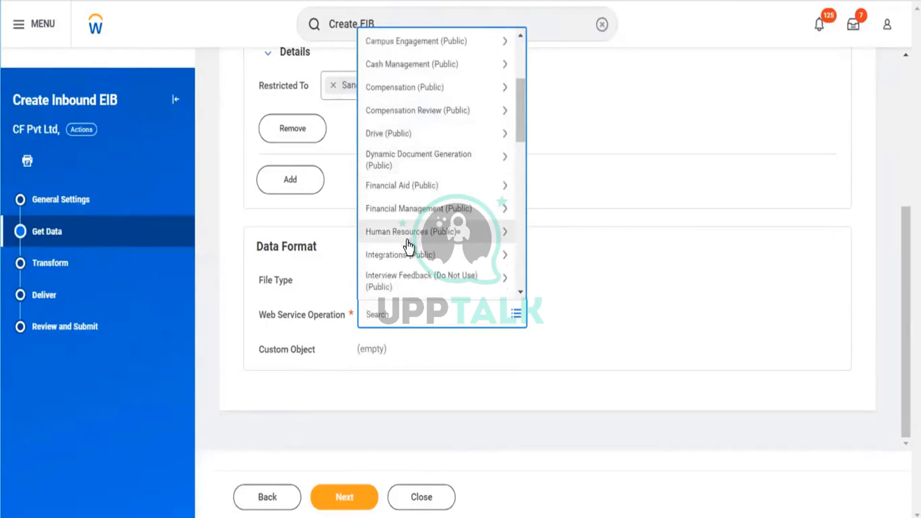
pyautogui.scroll(-2, 439, 235)
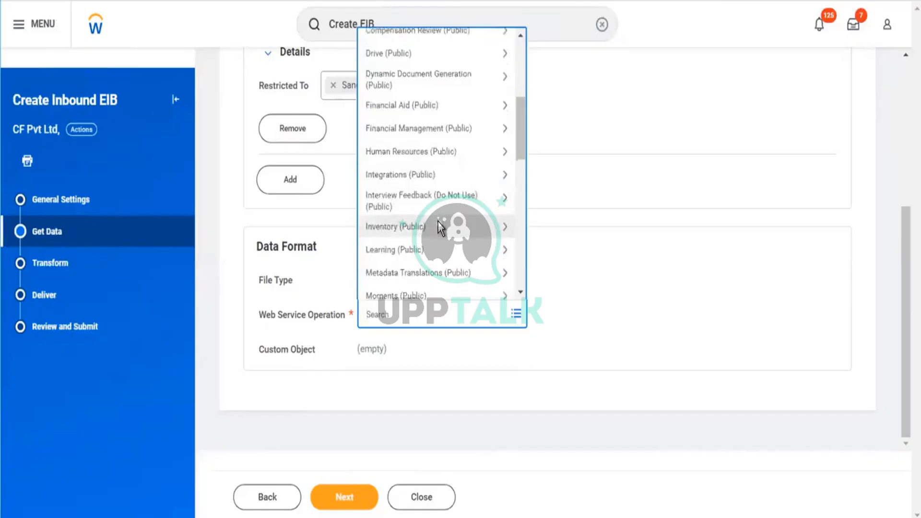
pyautogui.scroll(-2, 438, 230)
pyautogui.scroll(-2, 427, 225)
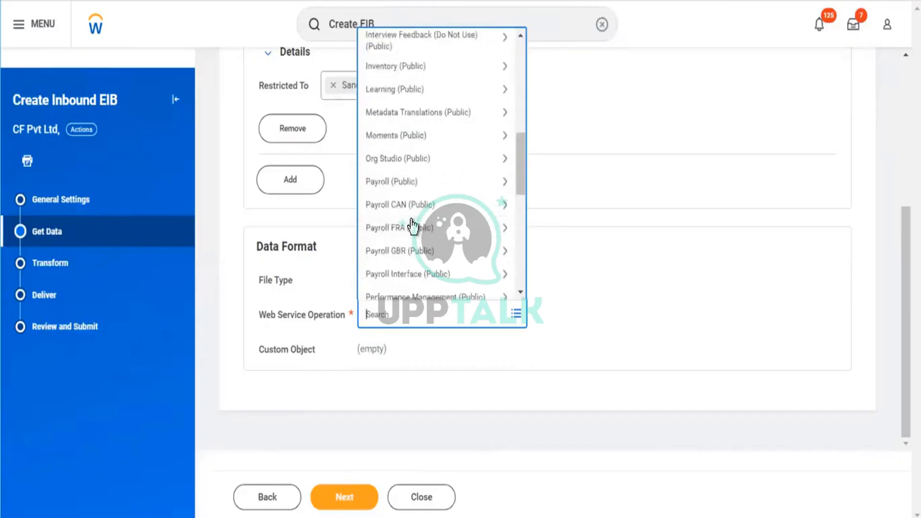
pyautogui.scroll(-2, 415, 201)
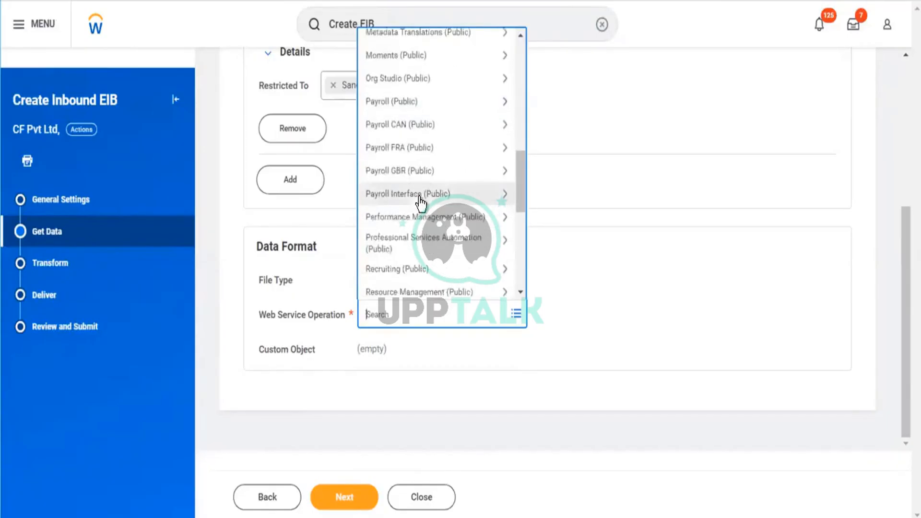
pyautogui.scroll(-6, 440, 268)
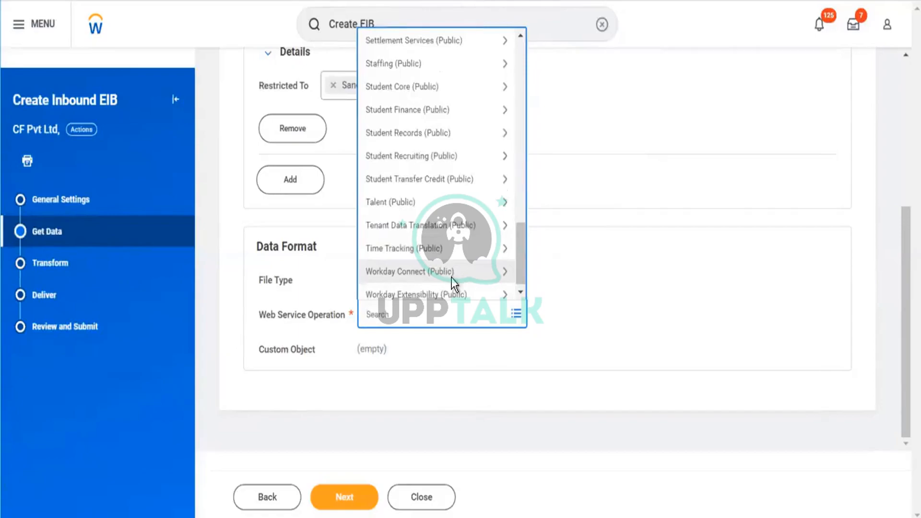
pyautogui.scroll(7, 452, 283)
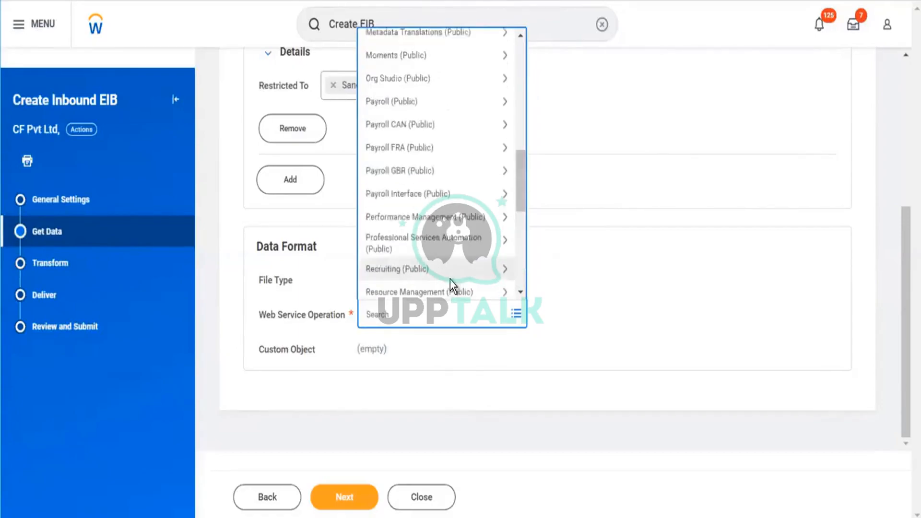
pyautogui.scroll(10, 450, 280)
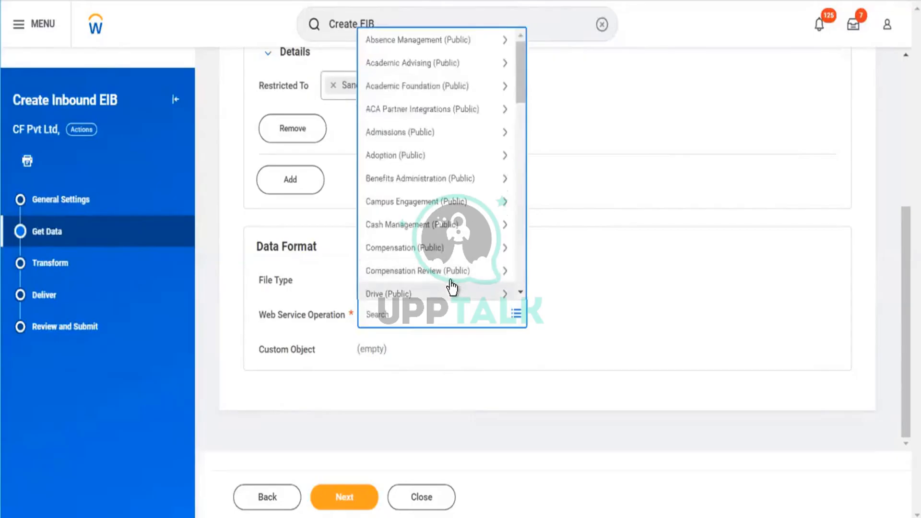
# - Set the web service operation to Launch EIB (Web Service) from Integrations (Public) and continue to the Transform settings
pyautogui.scroll(-3, 448, 229)
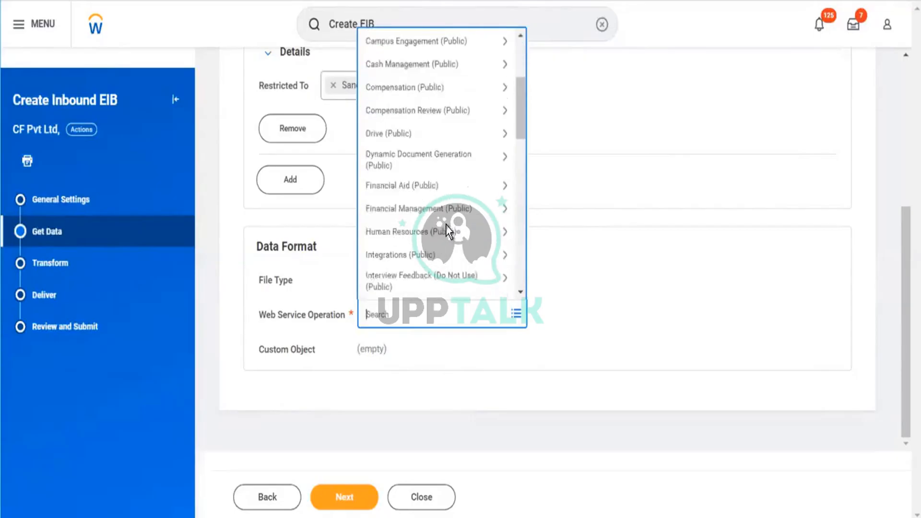
pyautogui.scroll(-2, 458, 183)
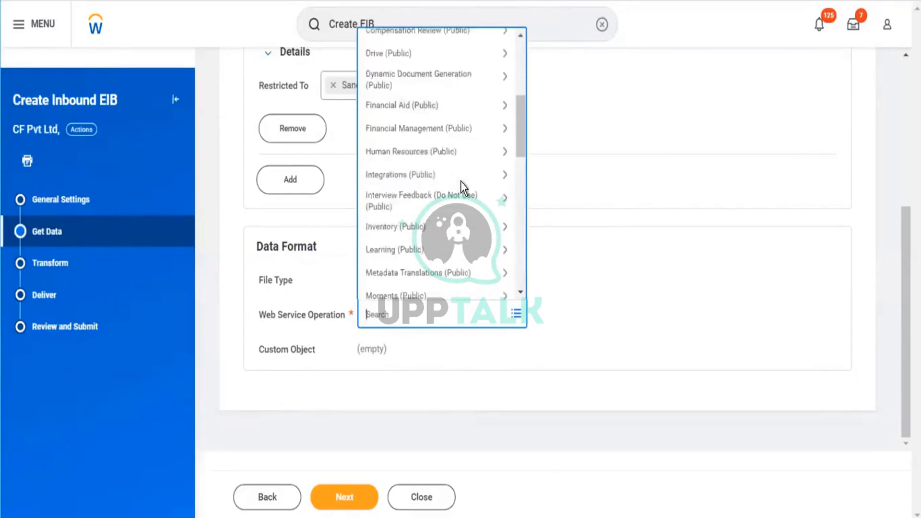
pyautogui.click(383, 179)
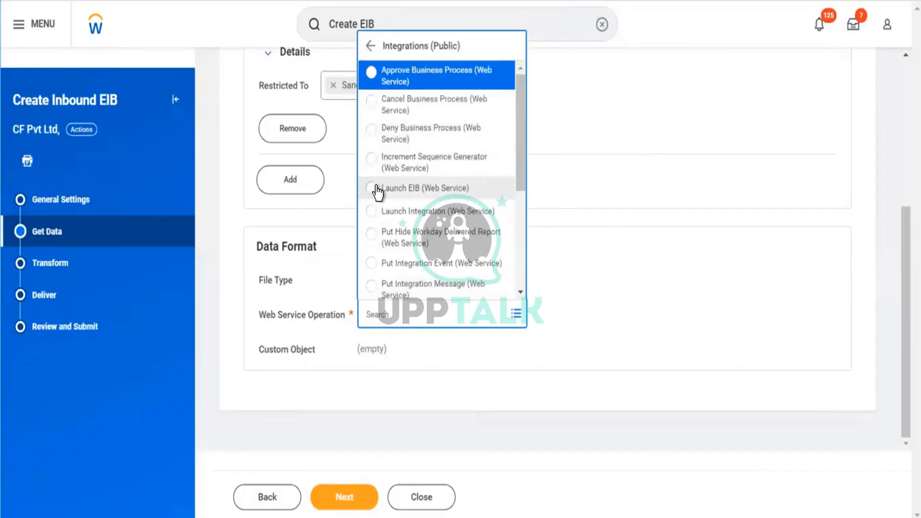
pyautogui.click(419, 189)
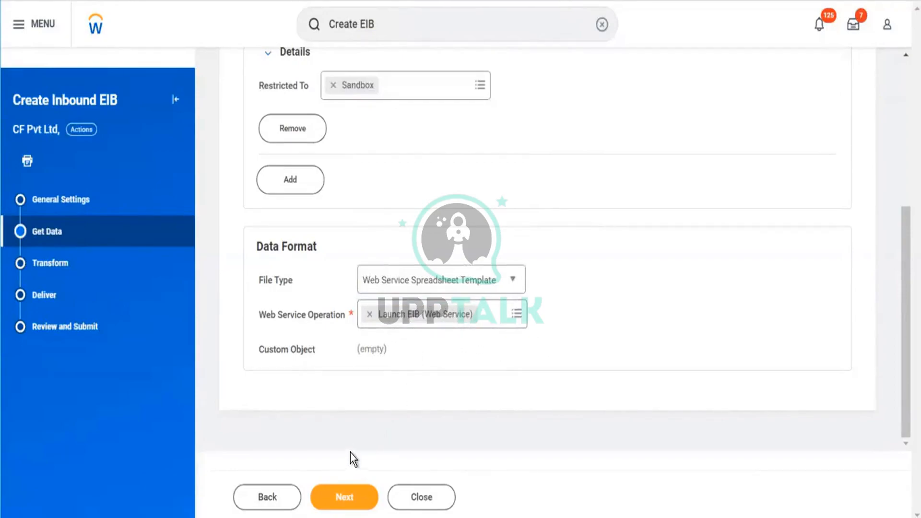
pyautogui.click(347, 497)
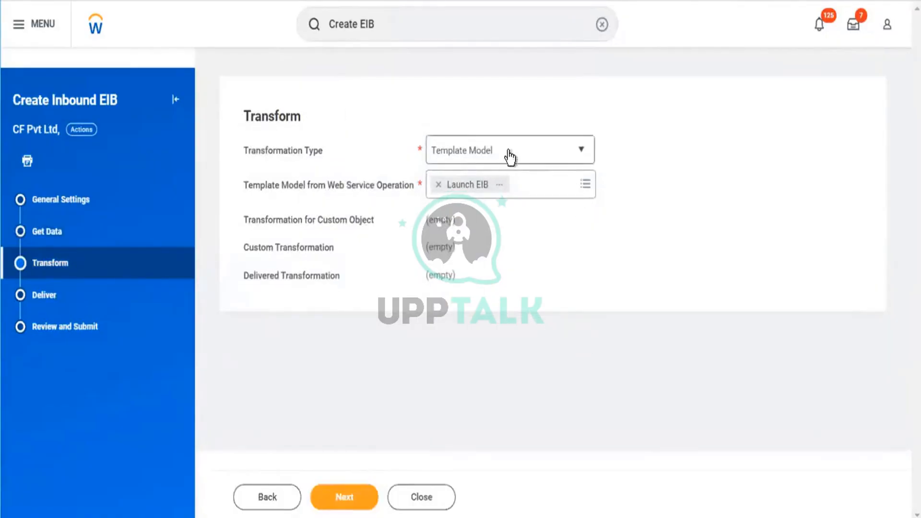
# - Keep Template Model as the transformation type, accept Workday Web Service Operation as the delivery method, and continue to the final review
pyautogui.click(558, 152)
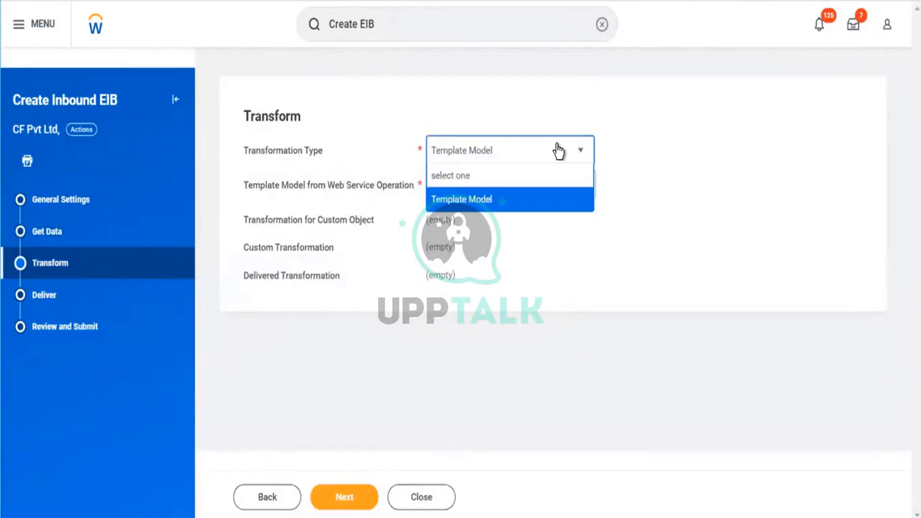
pyautogui.click(507, 207)
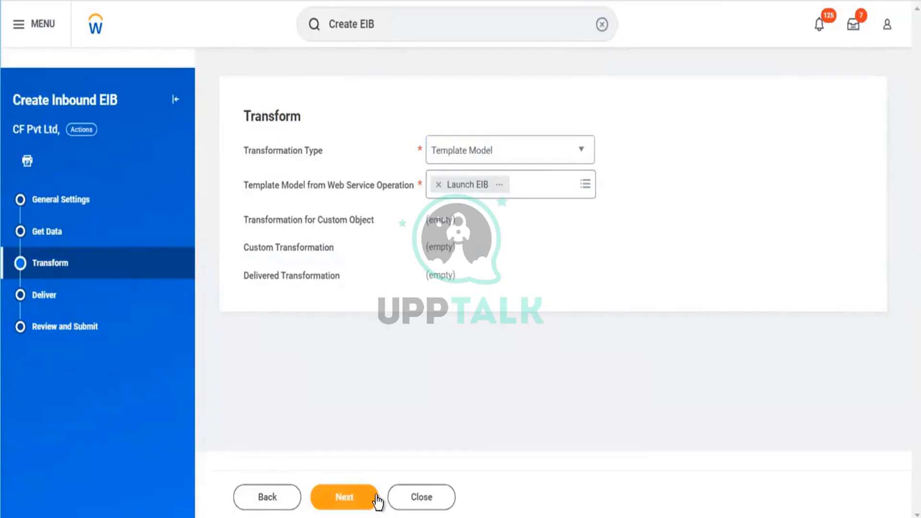
pyautogui.click(362, 499)
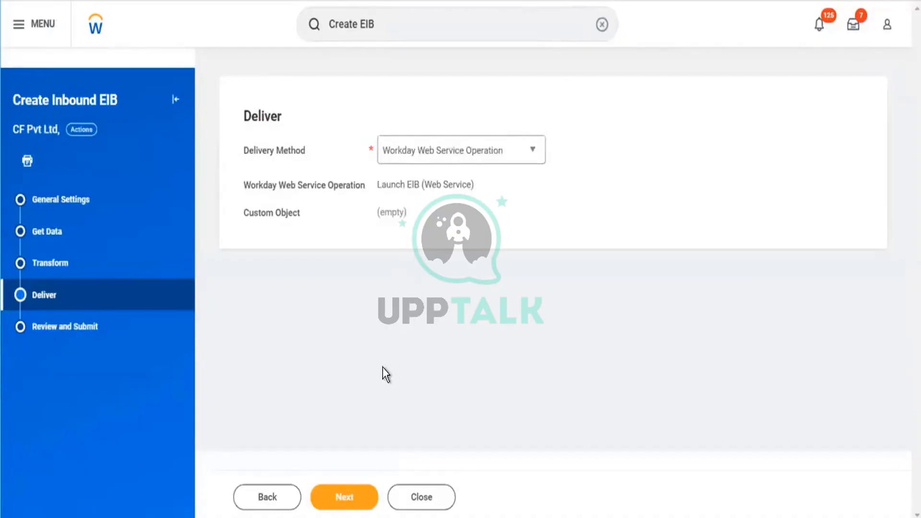
pyautogui.click(349, 492)
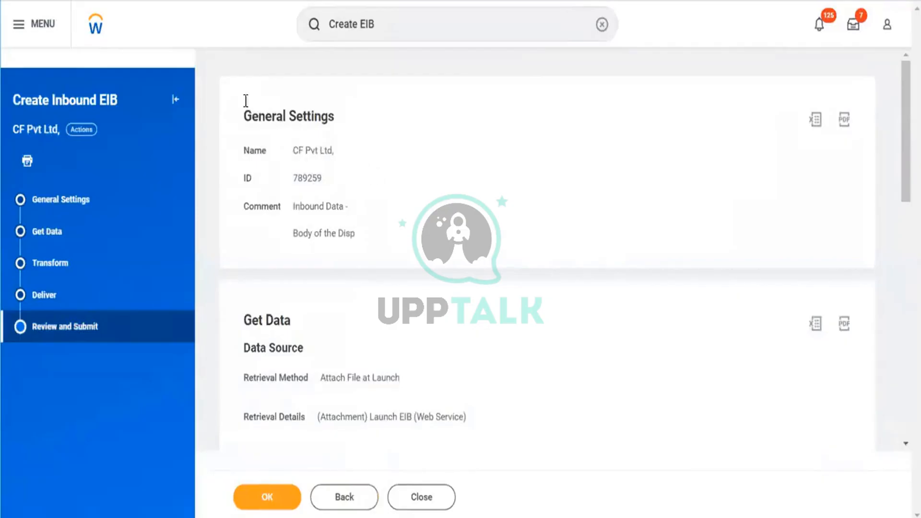
# - Review the general, data, transform and deliver settings of the inbound EIB and submit it
pyautogui.moveTo(240, 122); pyautogui.dragTo(364, 259)
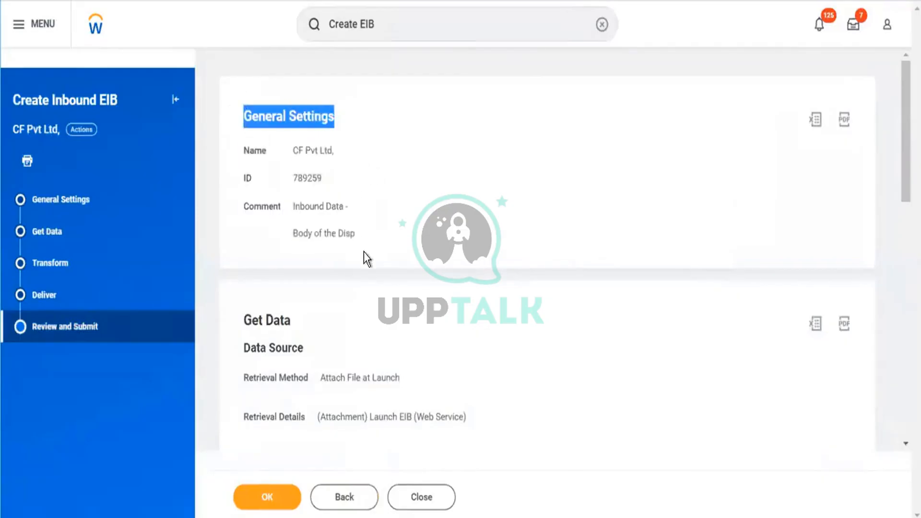
pyautogui.scroll(-3, 401, 232)
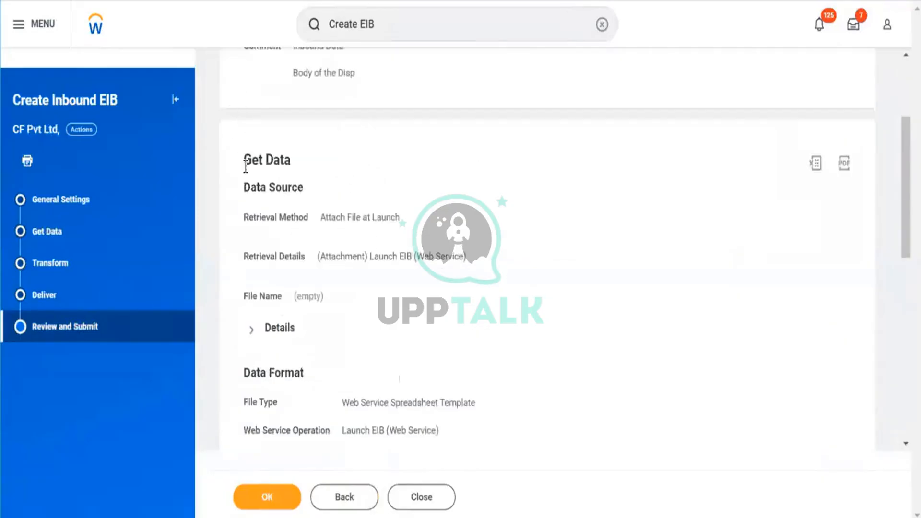
pyautogui.scroll(-2, 330, 206)
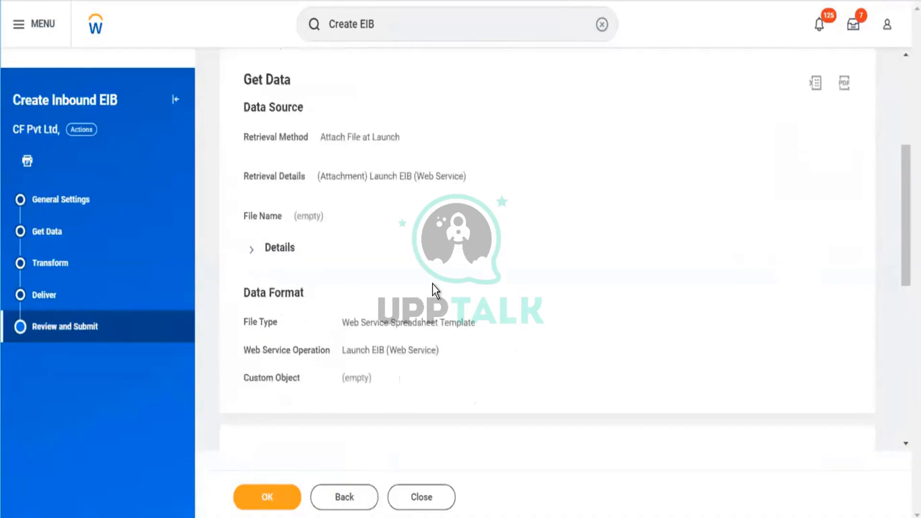
pyautogui.scroll(-8, 432, 287)
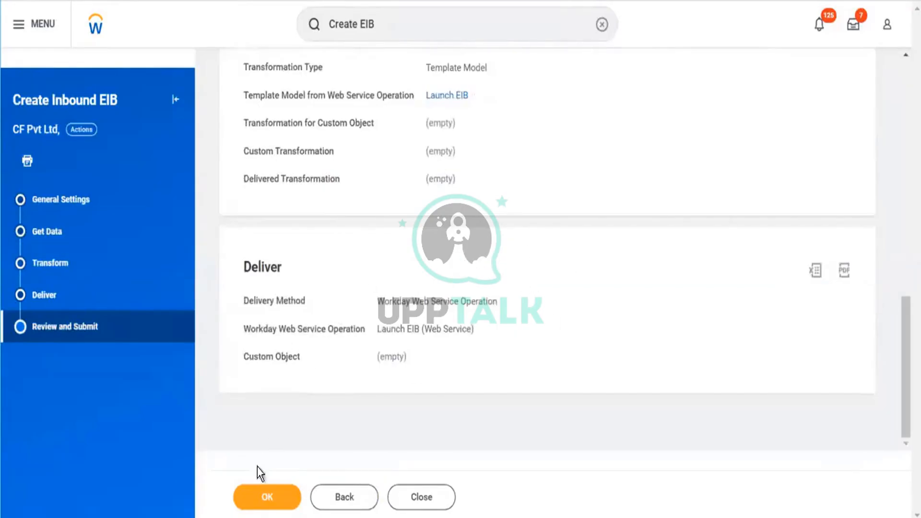
pyautogui.click(267, 497)
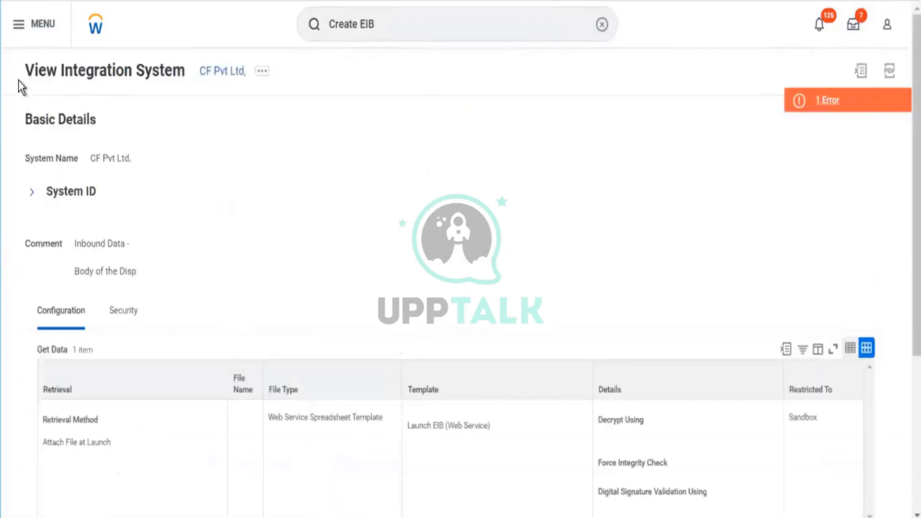
# - Examine the submitted integration system's details and read its page error, closing the message when done
pyautogui.moveTo(18, 80); pyautogui.dragTo(398, 317)
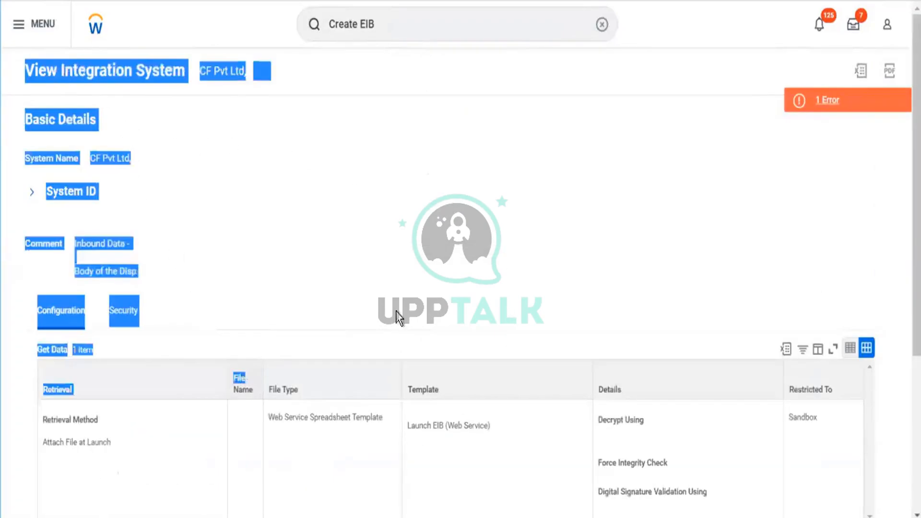
pyautogui.click(506, 258)
pyautogui.scroll(-5, 507, 258)
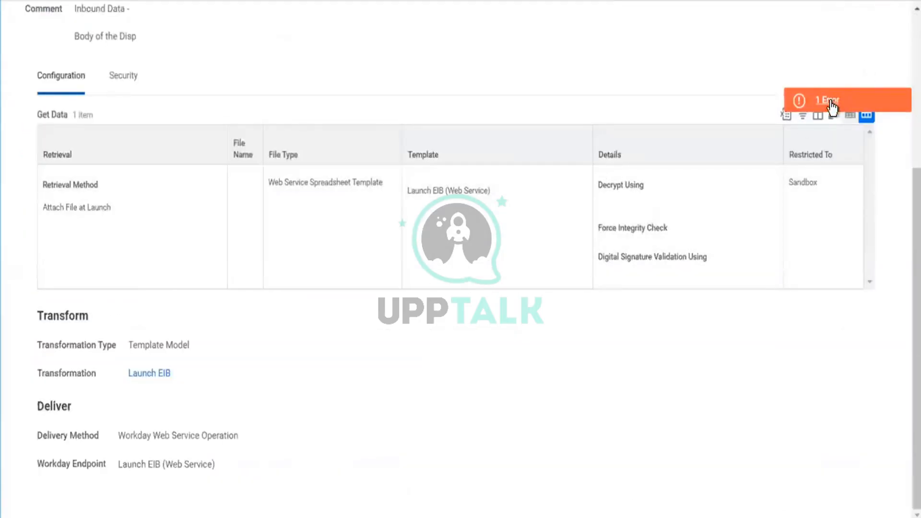
pyautogui.click(832, 102)
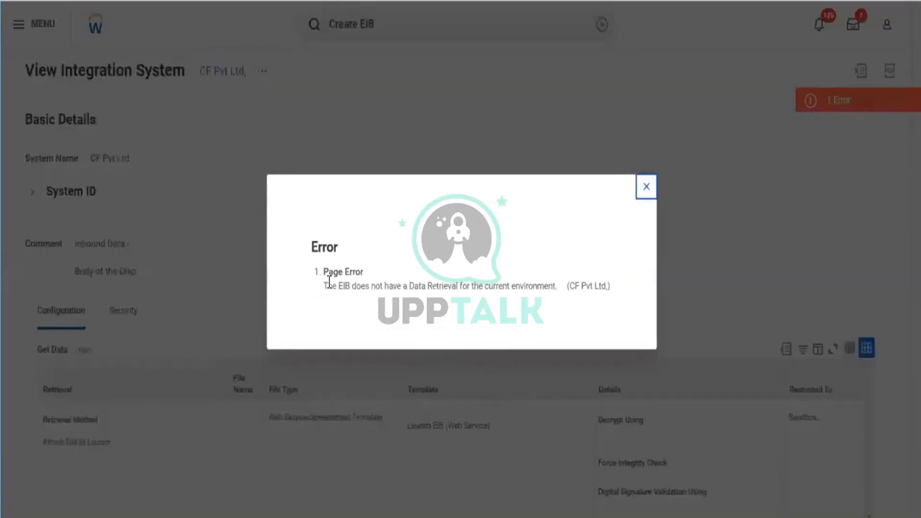
pyautogui.moveTo(325, 285); pyautogui.dragTo(382, 288)
pyautogui.moveTo(424, 301); pyautogui.dragTo(295, 292)
pyautogui.click(617, 289)
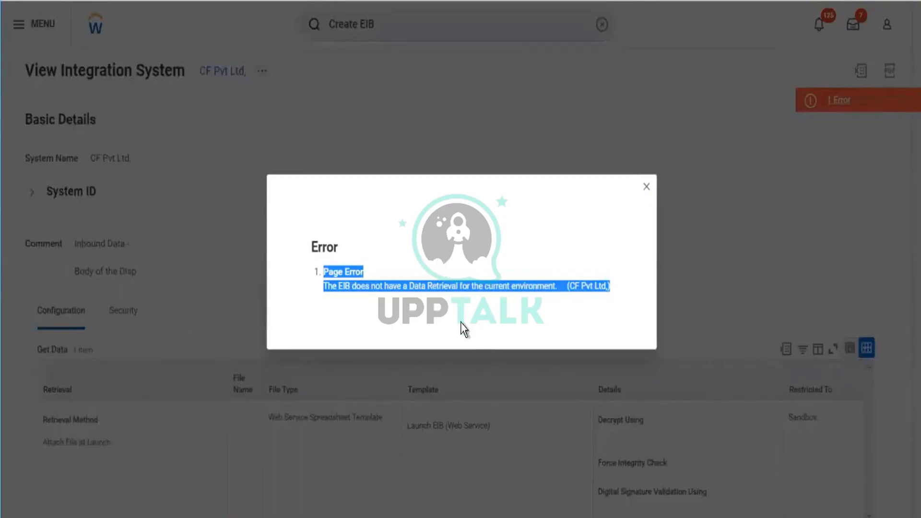
pyautogui.click(530, 232)
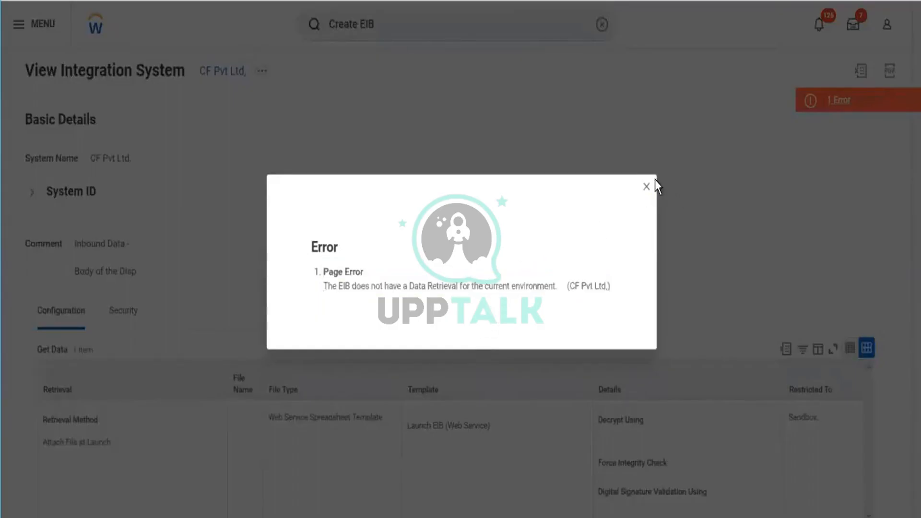
pyautogui.click(647, 189)
pyautogui.click(652, 191)
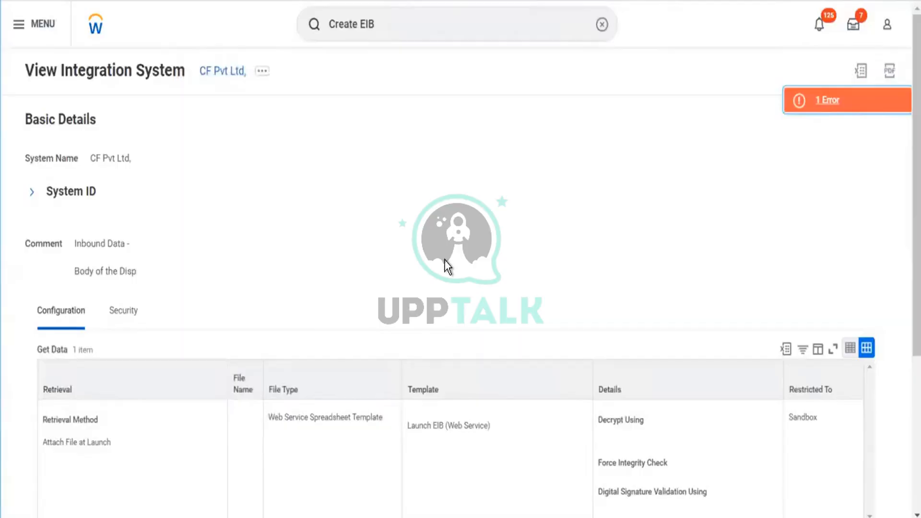
# - Export the details of the Launch EIB template model used by the transformation and download the Excel file
pyautogui.scroll(-5, 445, 259)
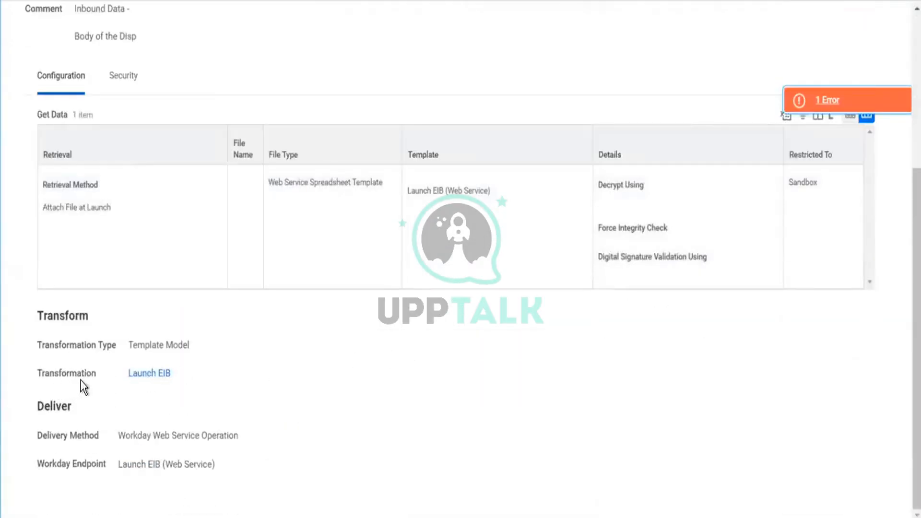
pyautogui.moveTo(152, 379)
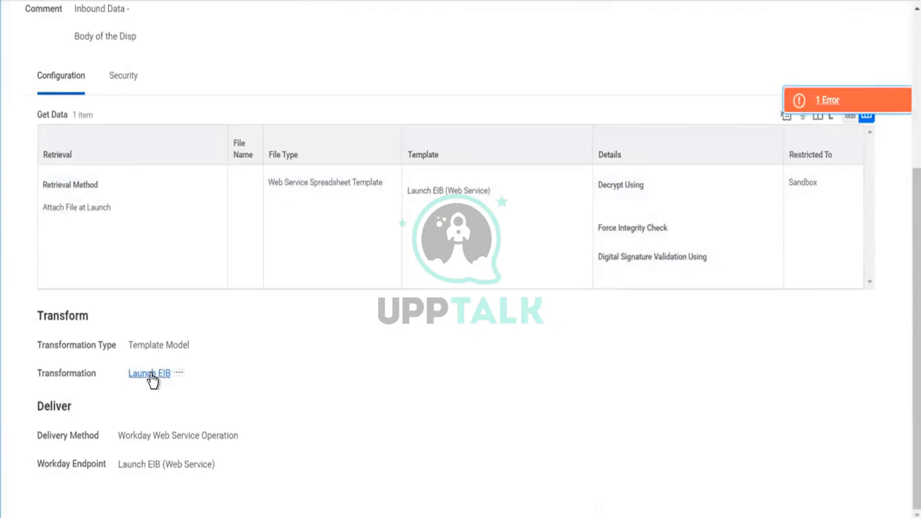
pyautogui.click(179, 376)
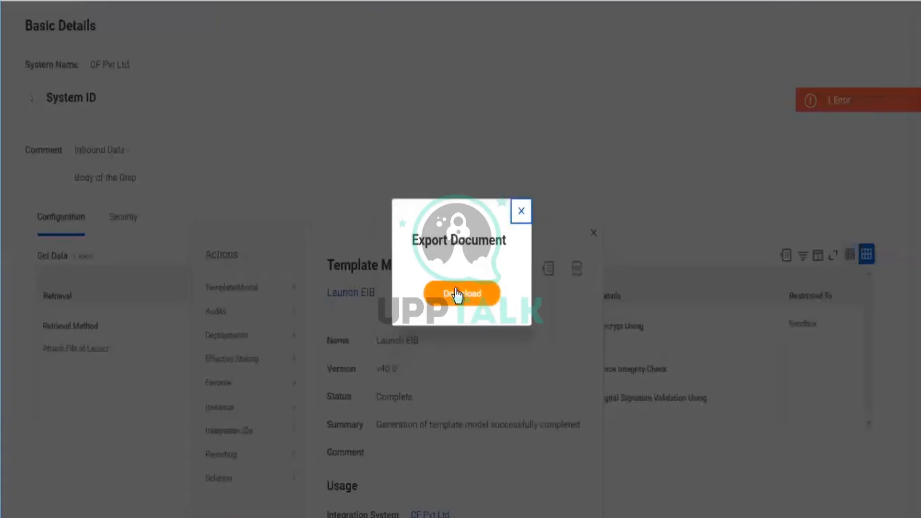
pyautogui.click(455, 293)
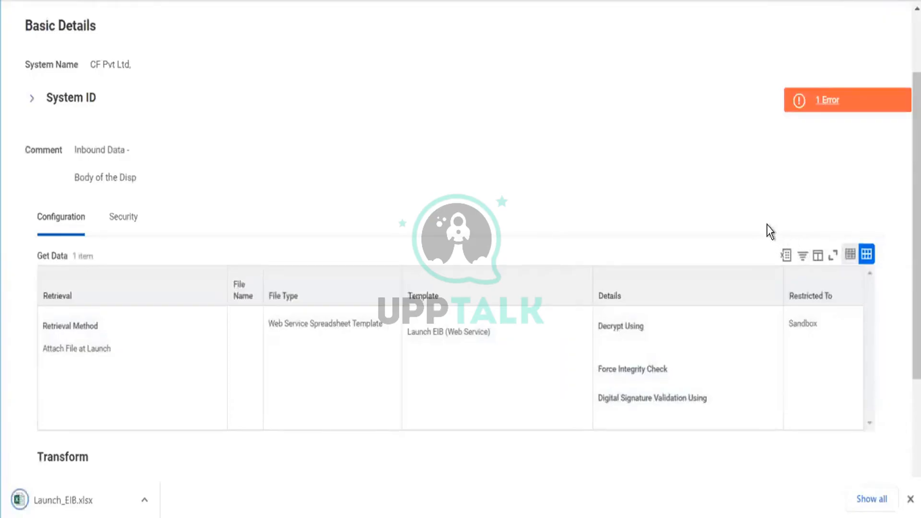
# - Export the Get Data table and the whole integration system page to Excel files, and dismiss the download notices
pyautogui.scroll(2, 548, 249)
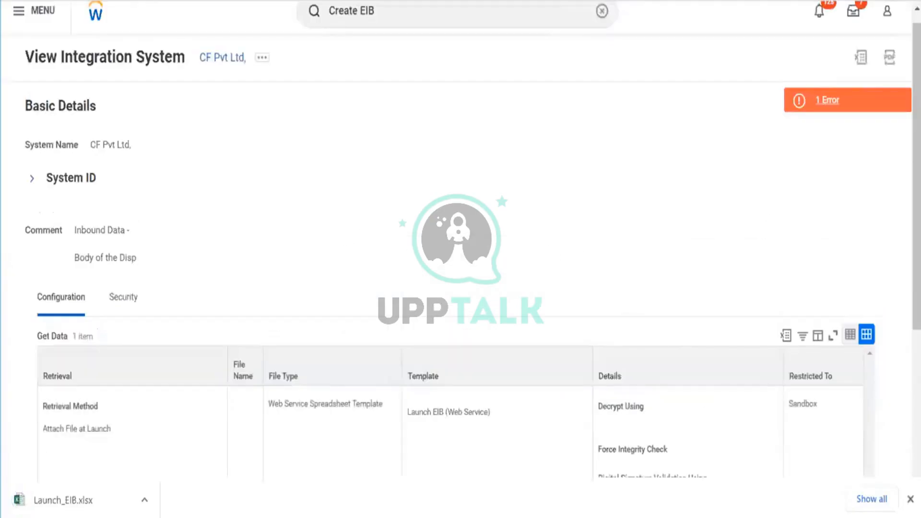
pyautogui.click(787, 335)
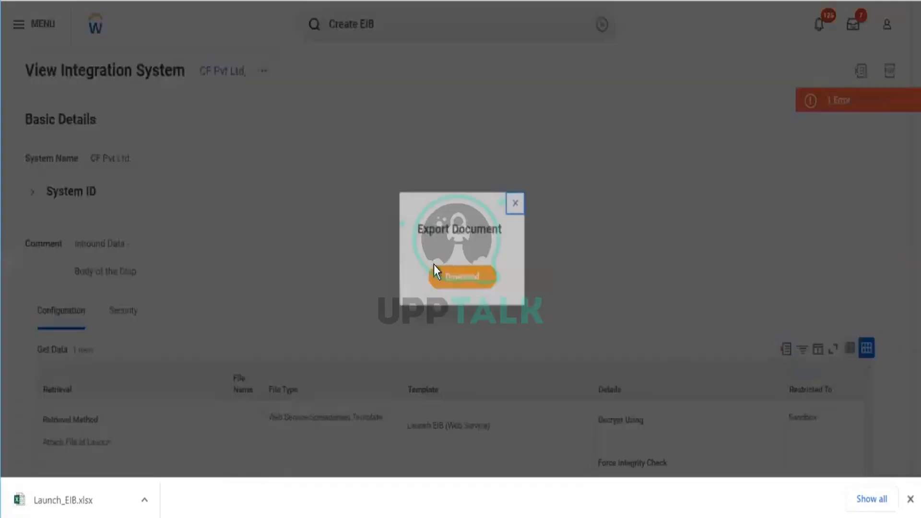
pyautogui.click(458, 280)
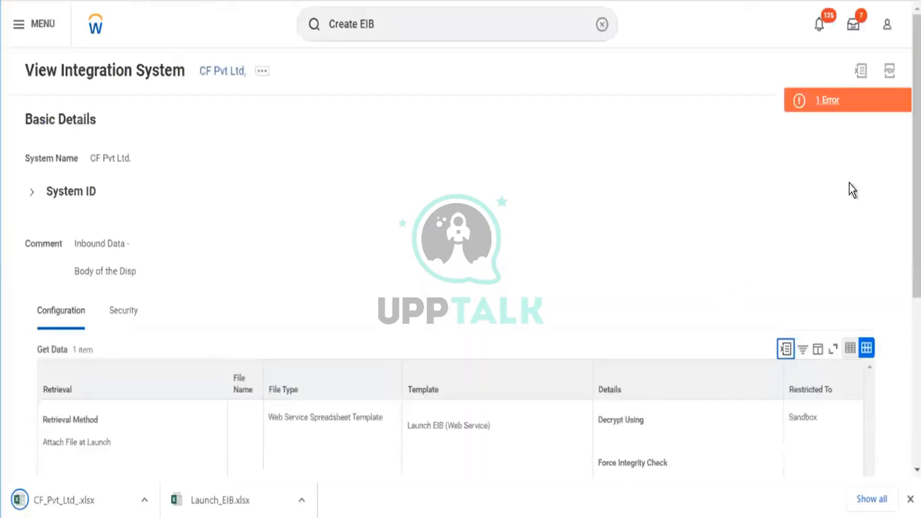
pyautogui.click(861, 71)
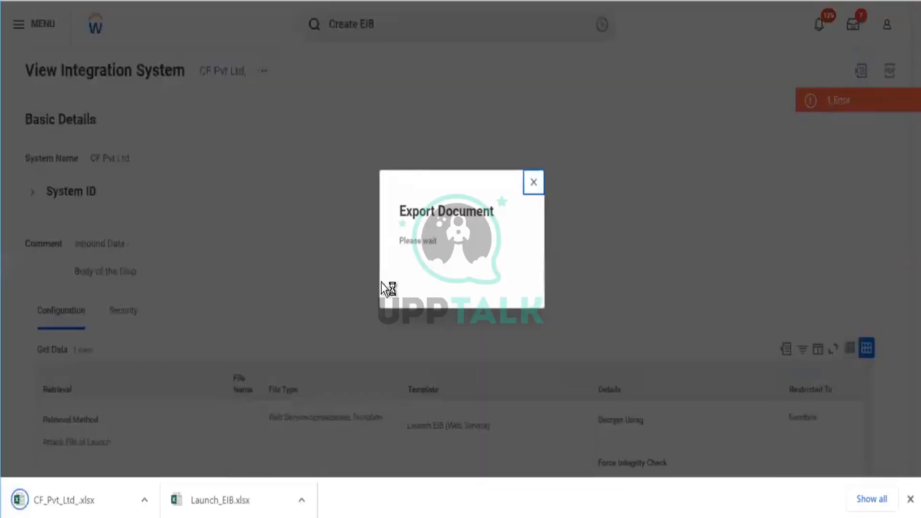
pyautogui.click(461, 271)
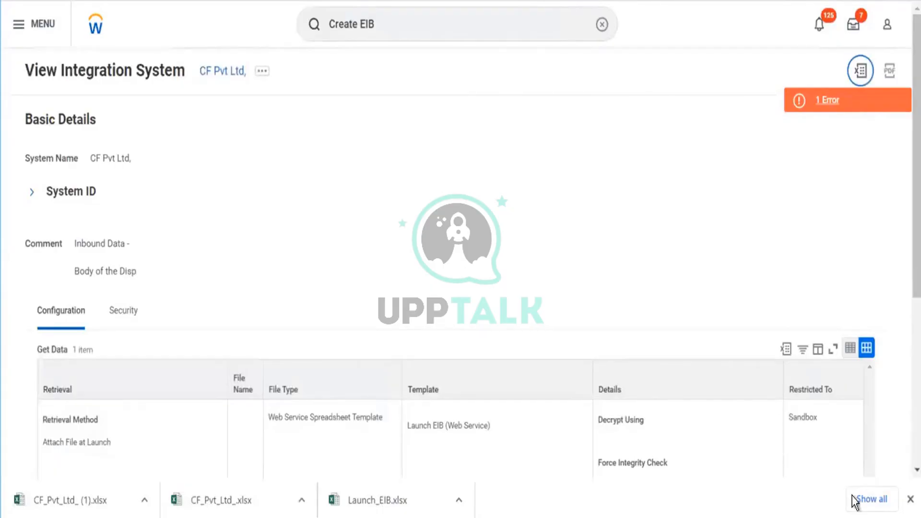
pyautogui.click(910, 498)
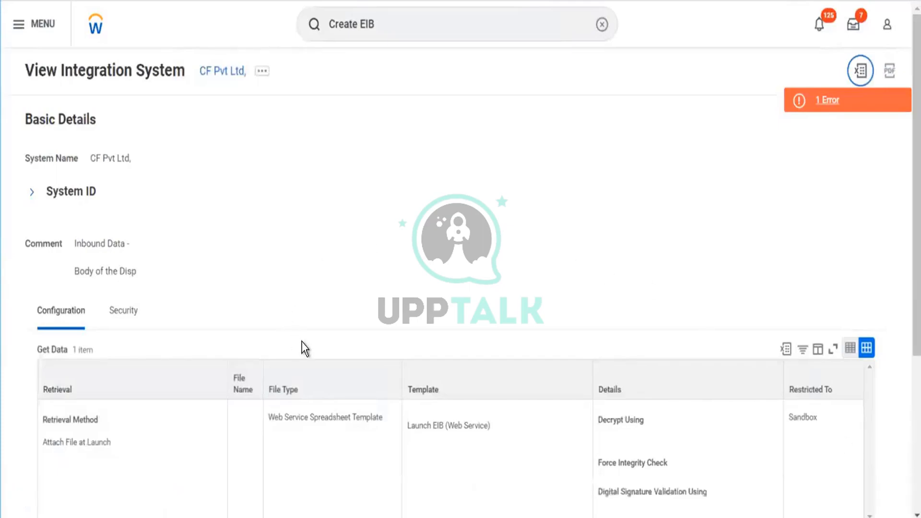
# - Return to the home page and create a new Outbound EIB named Iphone
pyautogui.scroll(-5, 307, 322)
pyautogui.scroll(5, 412, 202)
pyautogui.click(94, 25)
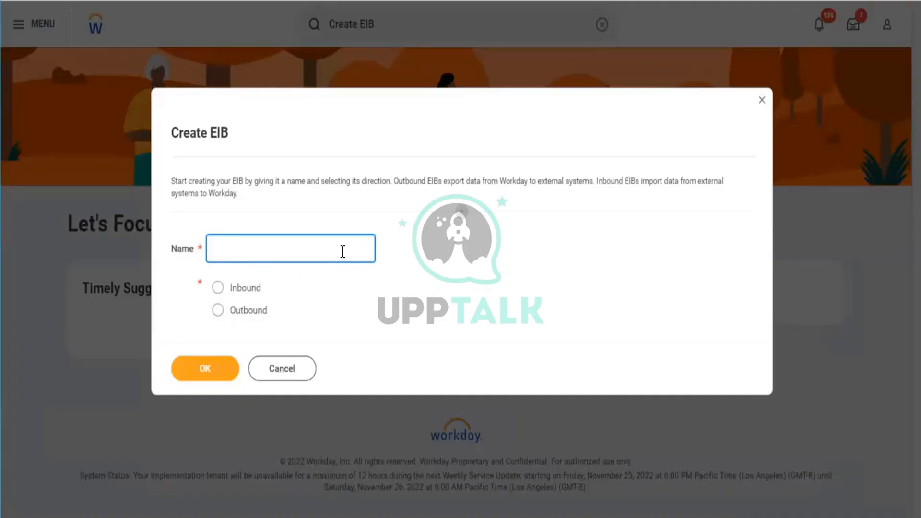
pyautogui.write('Iphone')
pyautogui.click(225, 331)
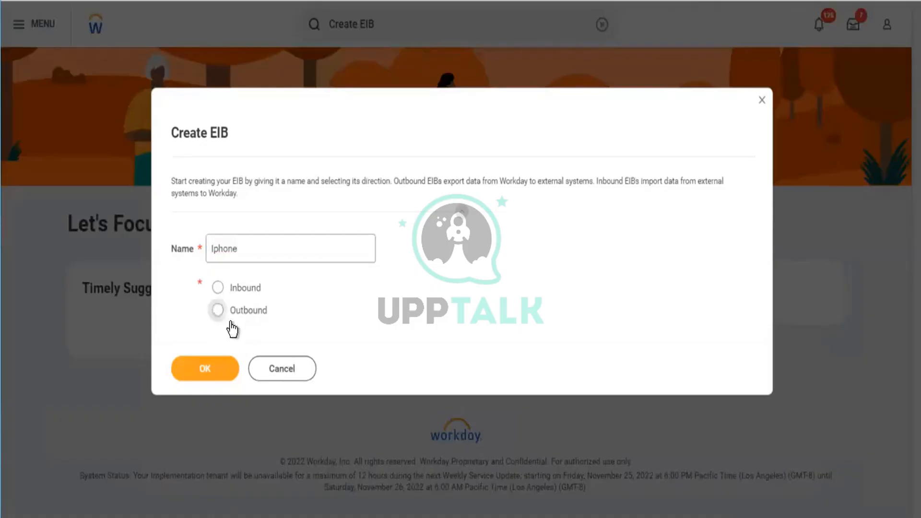
pyautogui.click(219, 312)
pyautogui.click(198, 367)
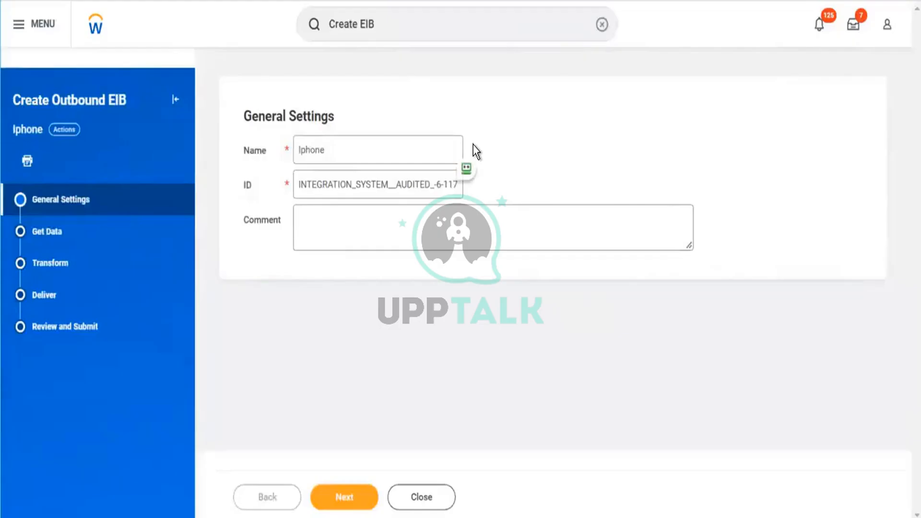
# - Enter the comment "Clint Details Area," in the general settings of the outbound EIB and continue to Get Data
pyautogui.click(338, 185)
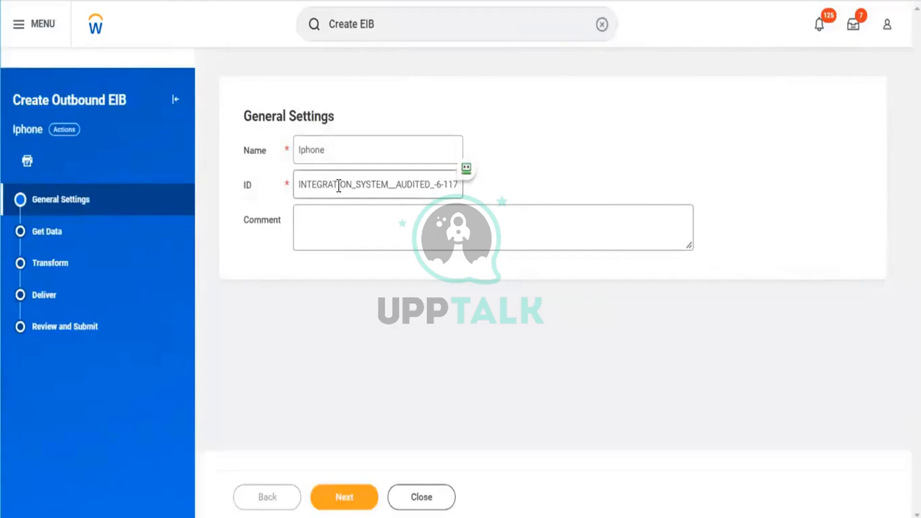
pyautogui.tripleClick(339, 186)
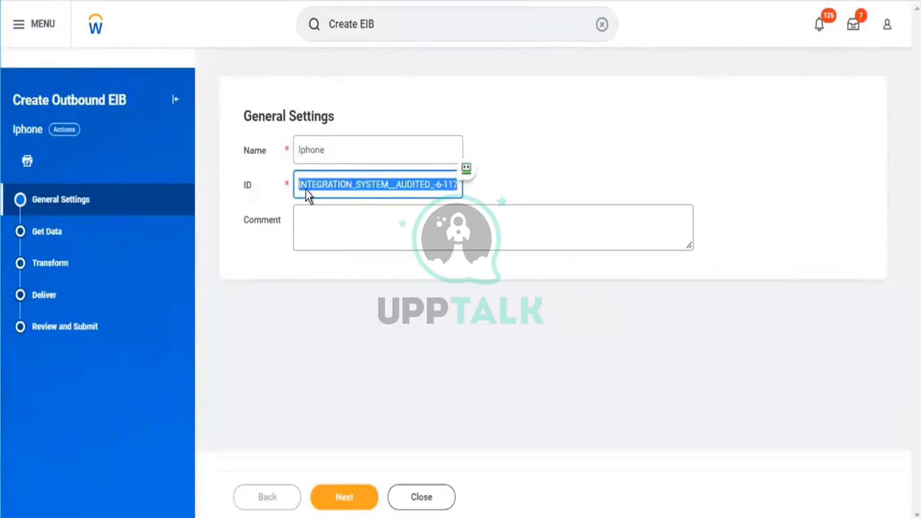
pyautogui.click(399, 220)
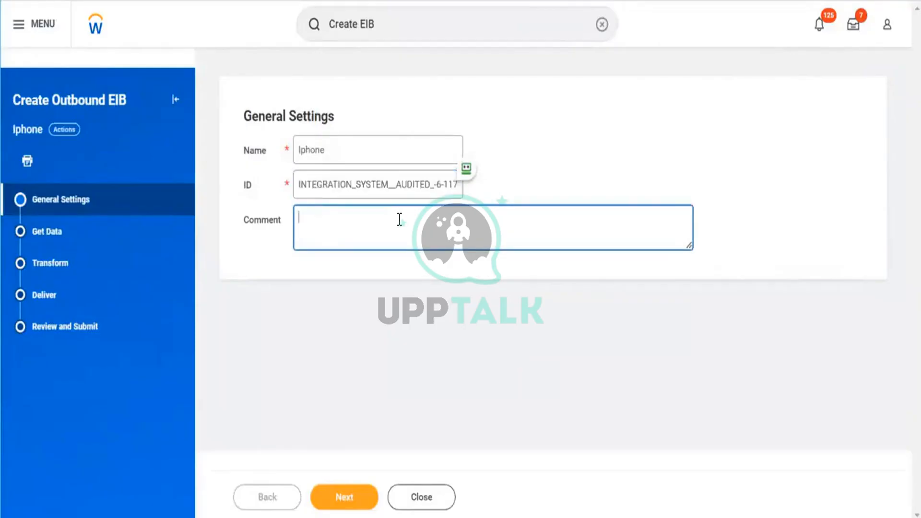
pyautogui.write('Clint Details Area,')
pyautogui.click(404, 325)
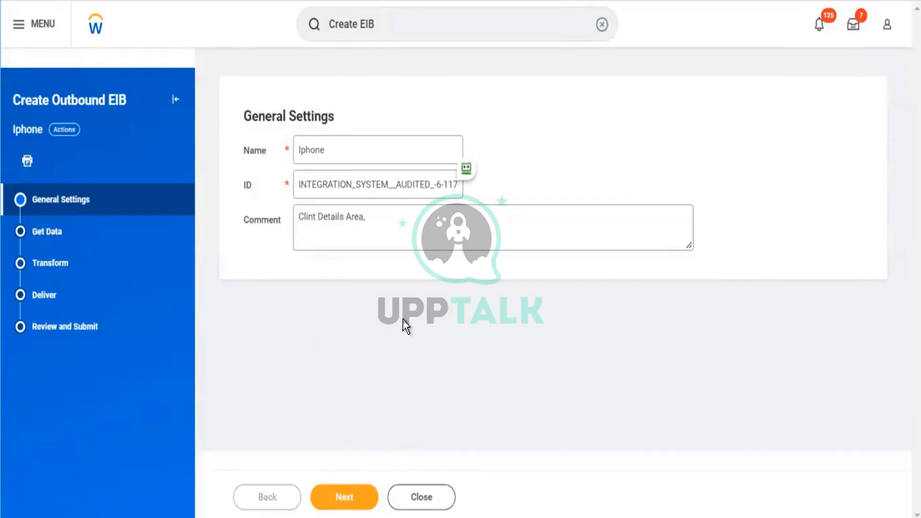
pyautogui.click(345, 497)
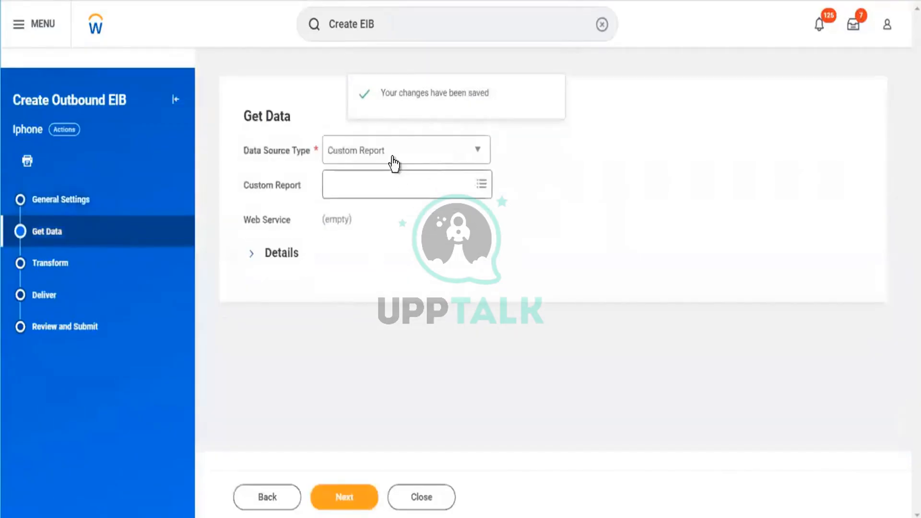
# - Set the data source type to Web Service and browse the available choices grouped by web service
pyautogui.click(391, 153)
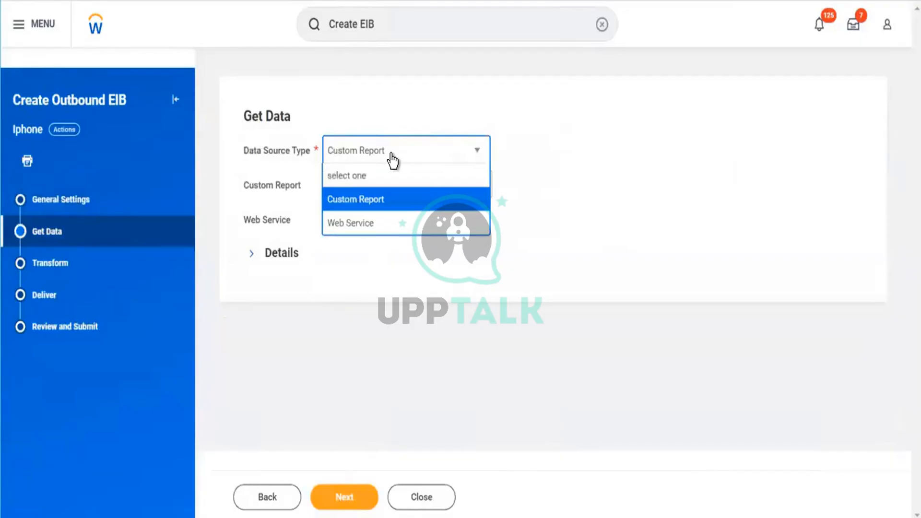
pyautogui.click(366, 224)
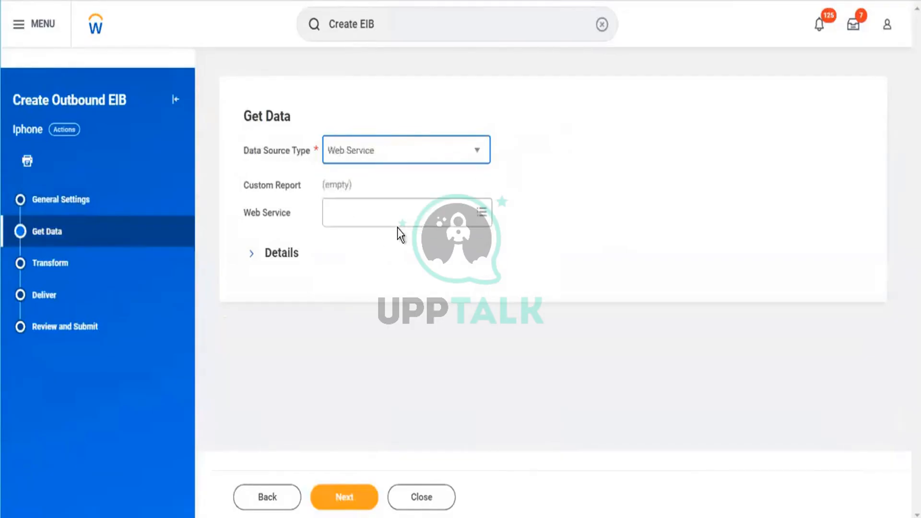
pyautogui.click(446, 212)
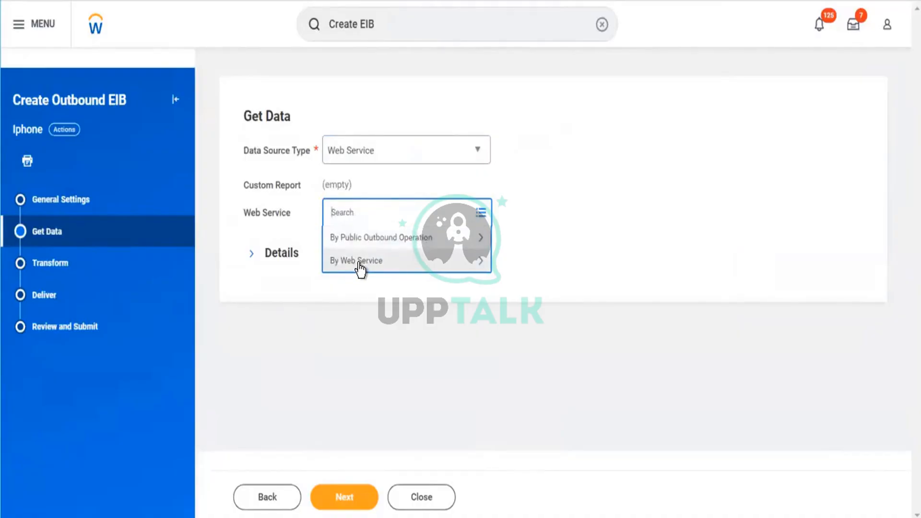
pyautogui.click(359, 263)
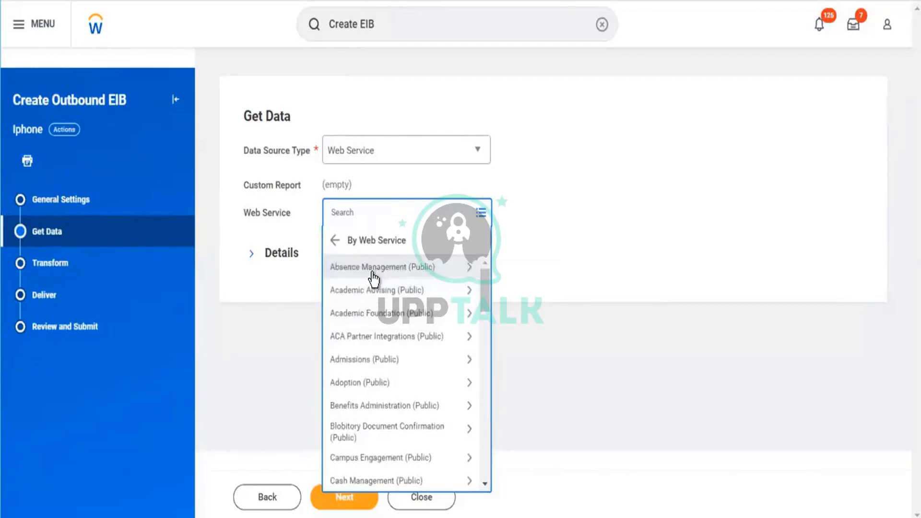
pyautogui.scroll(-2, 373, 277)
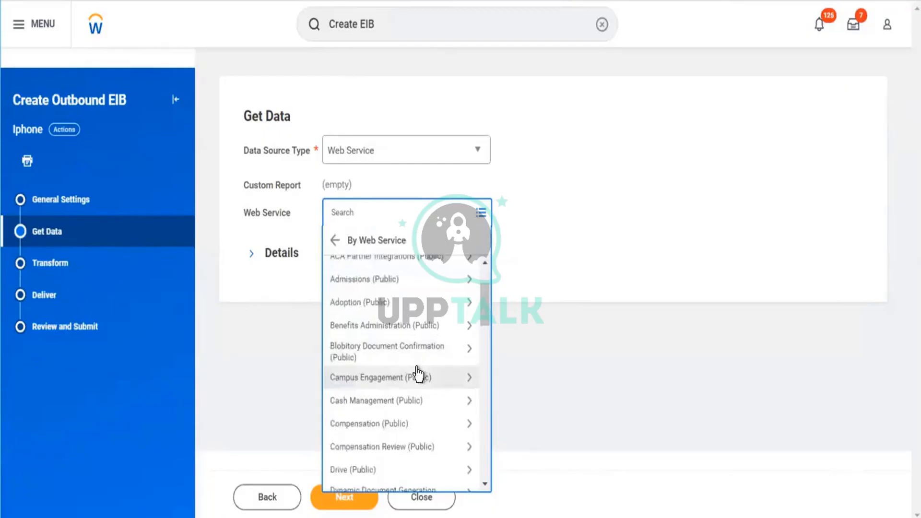
pyautogui.scroll(-5, 416, 369)
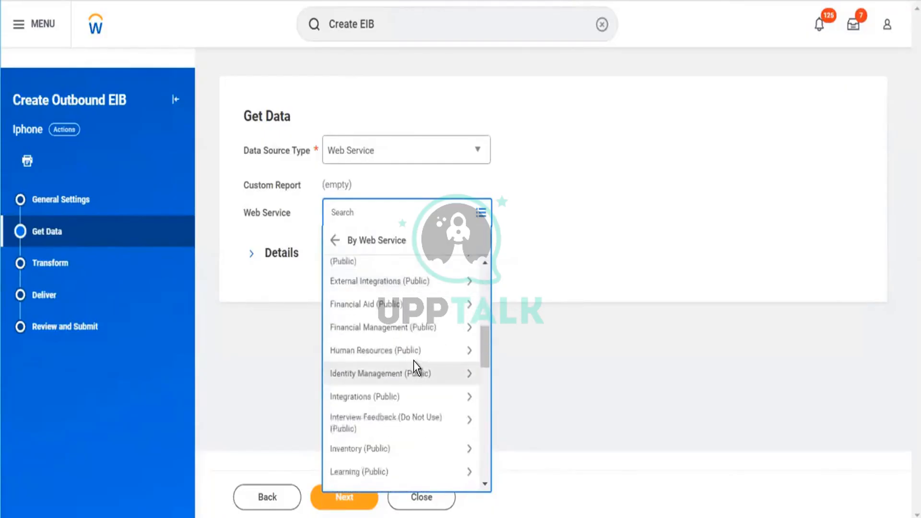
pyautogui.scroll(-15, 413, 361)
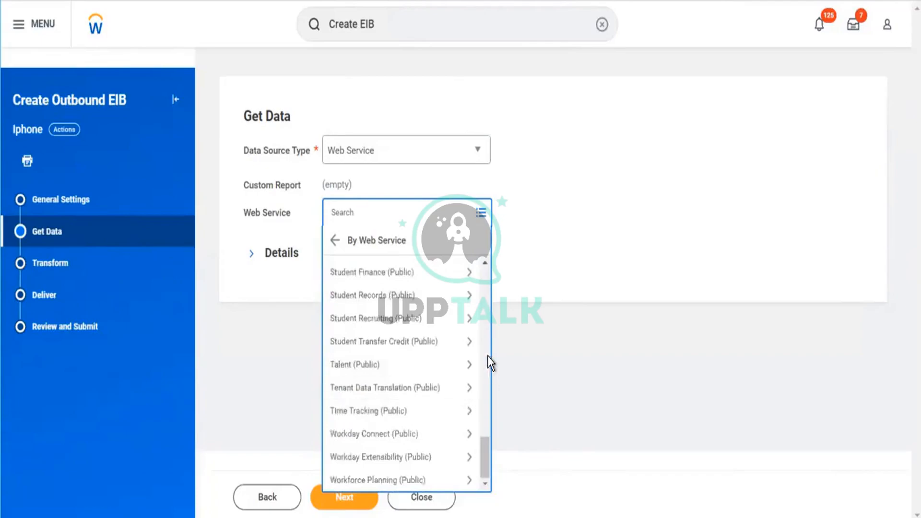
pyautogui.scroll(5, 427, 438)
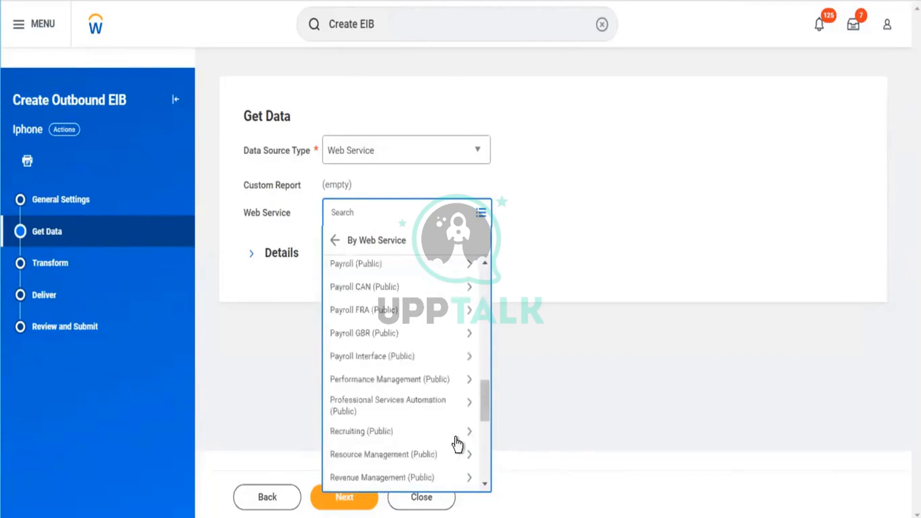
pyautogui.scroll(15, 454, 442)
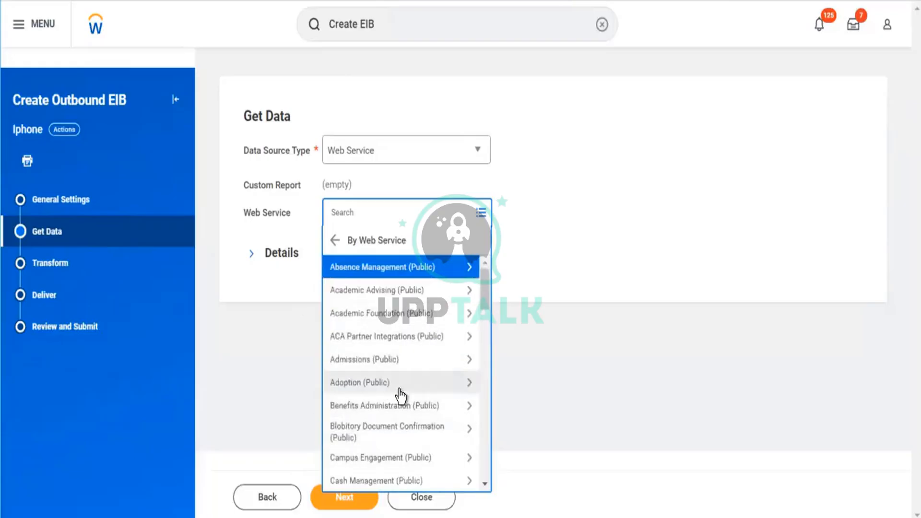
# - Choose the Get Benefit Annual Credits web service under Benefits Administration (Public), expand the details, and continue to Transform
pyautogui.click(382, 405)
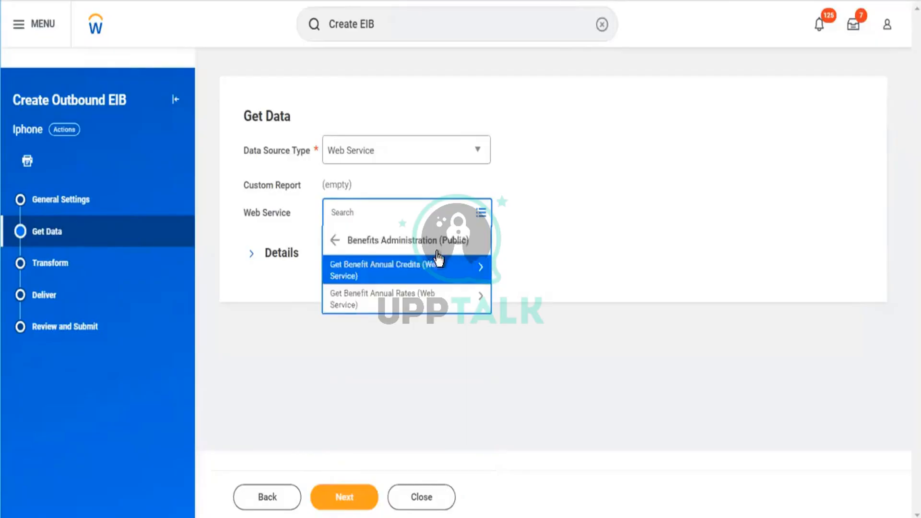
pyautogui.click(397, 275)
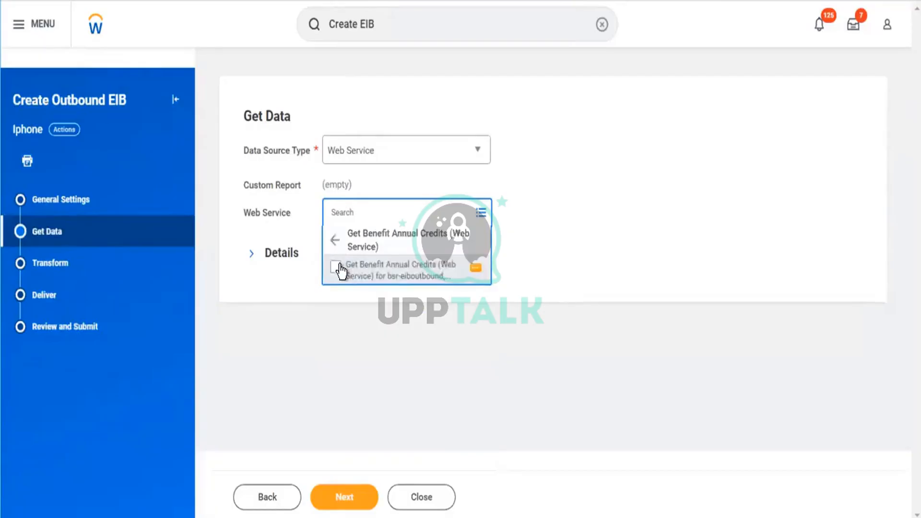
pyautogui.click(339, 267)
pyautogui.click(321, 252)
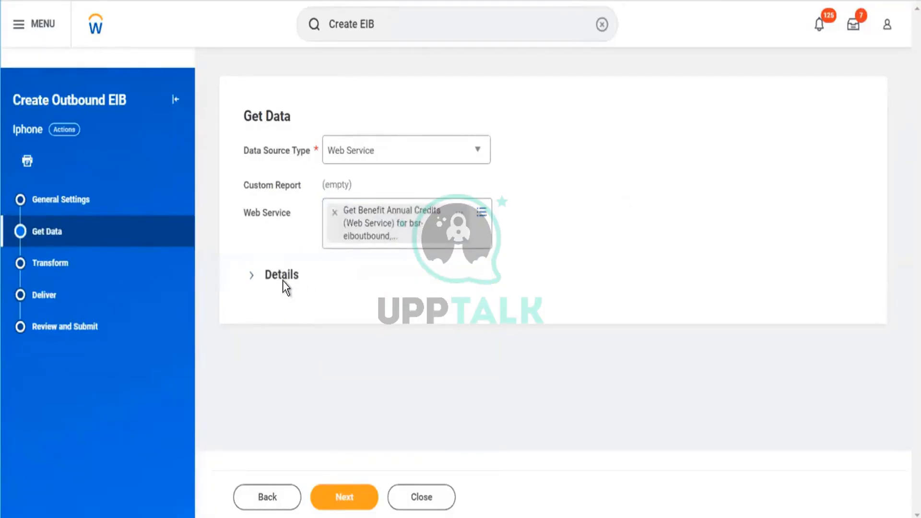
pyautogui.click(299, 276)
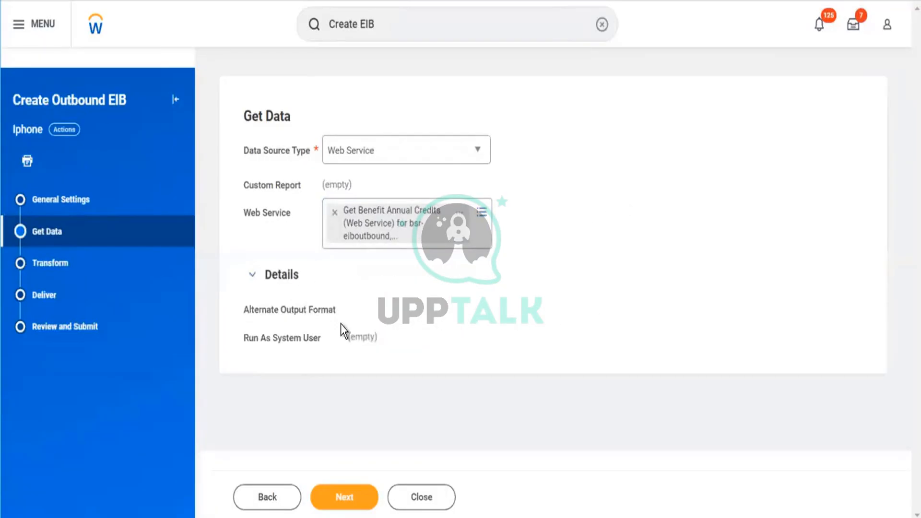
pyautogui.click(356, 494)
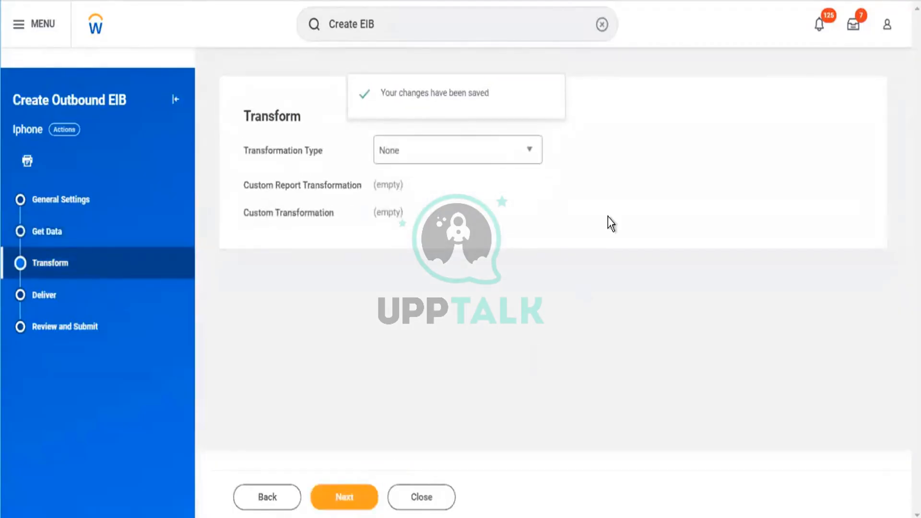
# - Set the transformation type of the outbound EIB to Custom Transformation
pyautogui.moveTo(233, 109); pyautogui.dragTo(329, 117)
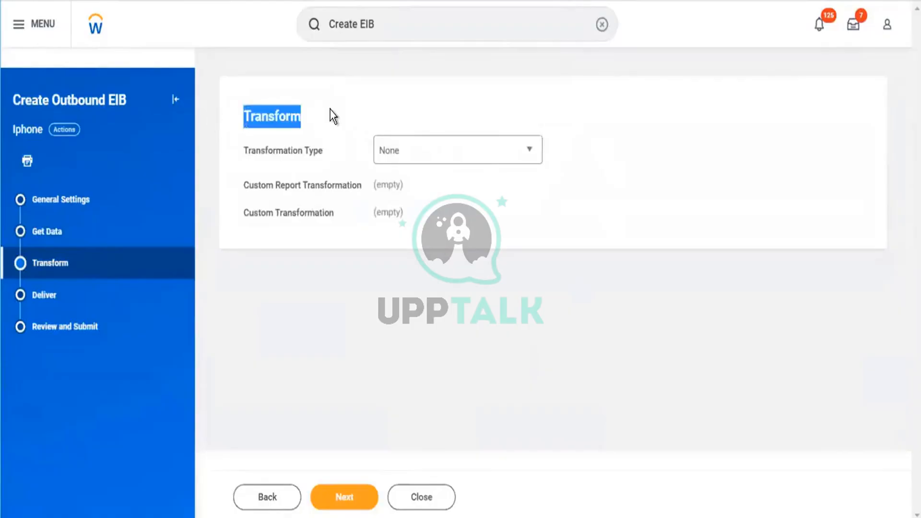
pyautogui.click(459, 148)
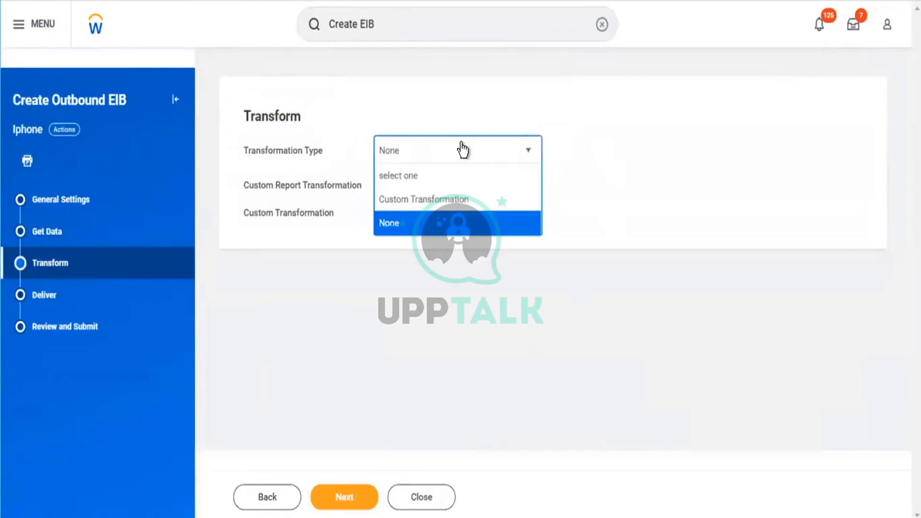
pyautogui.click(415, 201)
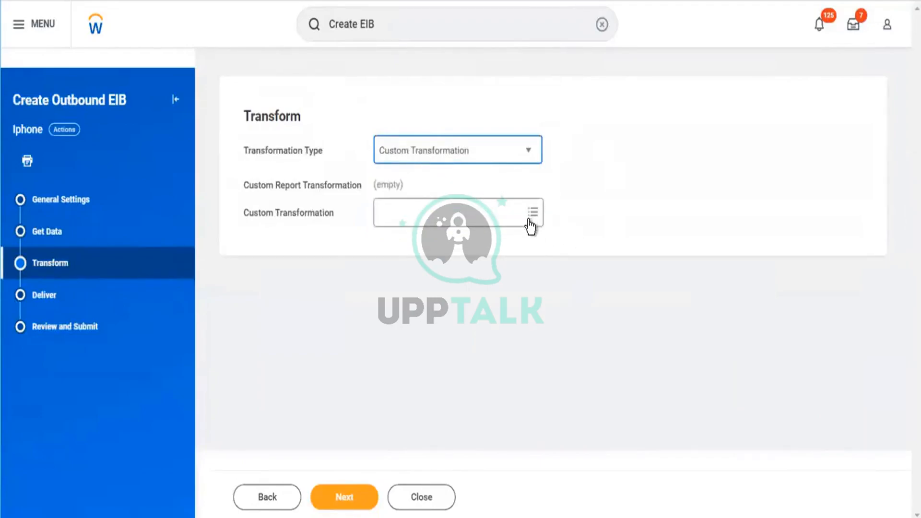
# - Choose XSLT_Transformation_vani (XSLT_Transformation.xsl) as the custom transformation of the outbound EIB and continue to Deliver
pyautogui.click(530, 221)
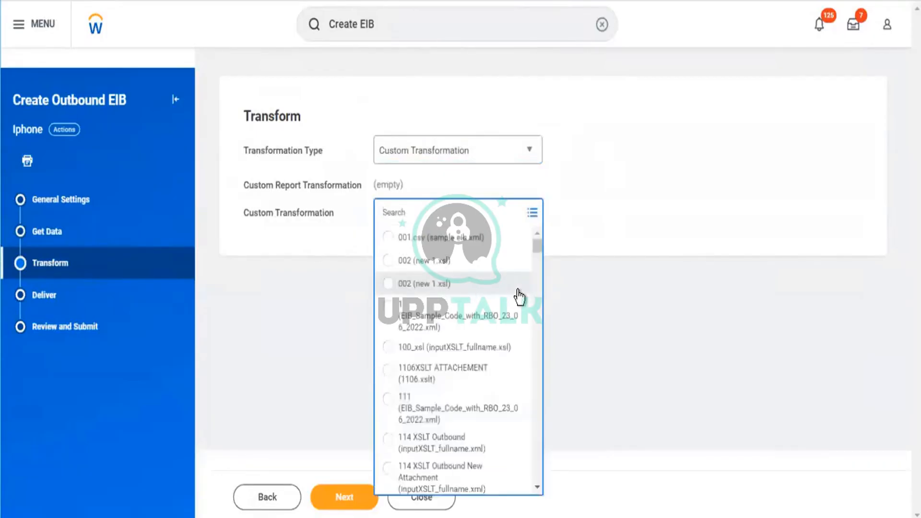
pyautogui.scroll(-5, 477, 303)
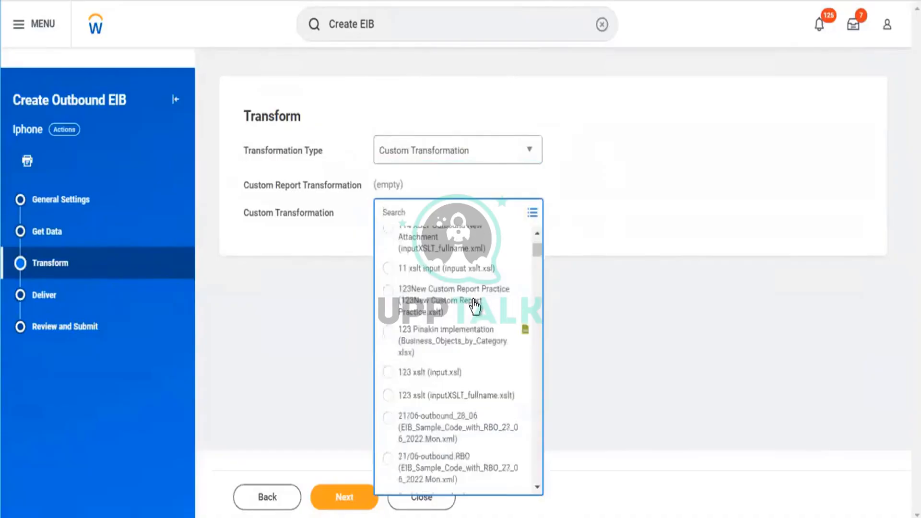
pyautogui.scroll(-5, 475, 305)
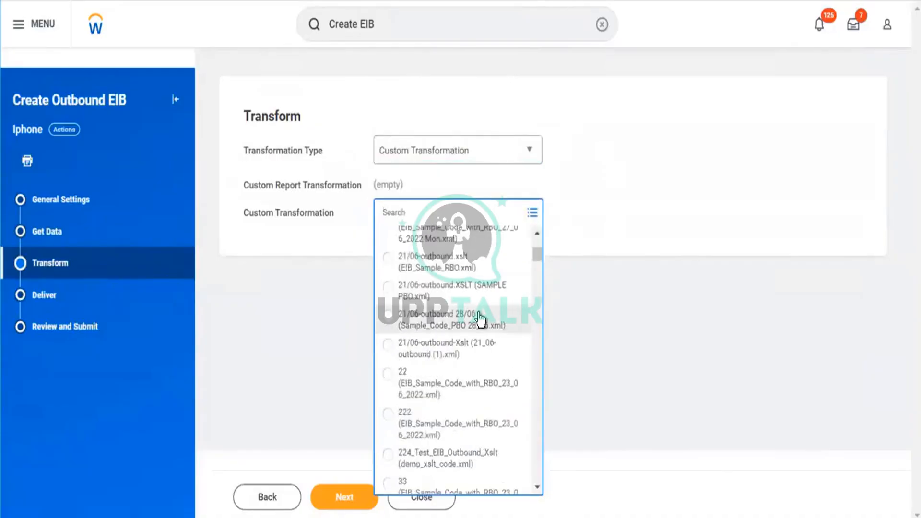
pyautogui.scroll(-5, 479, 319)
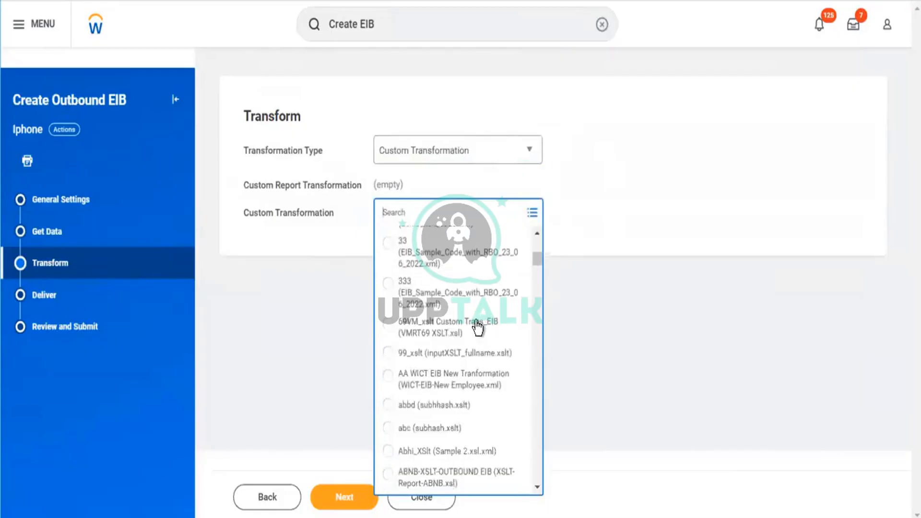
pyautogui.scroll(2, 478, 327)
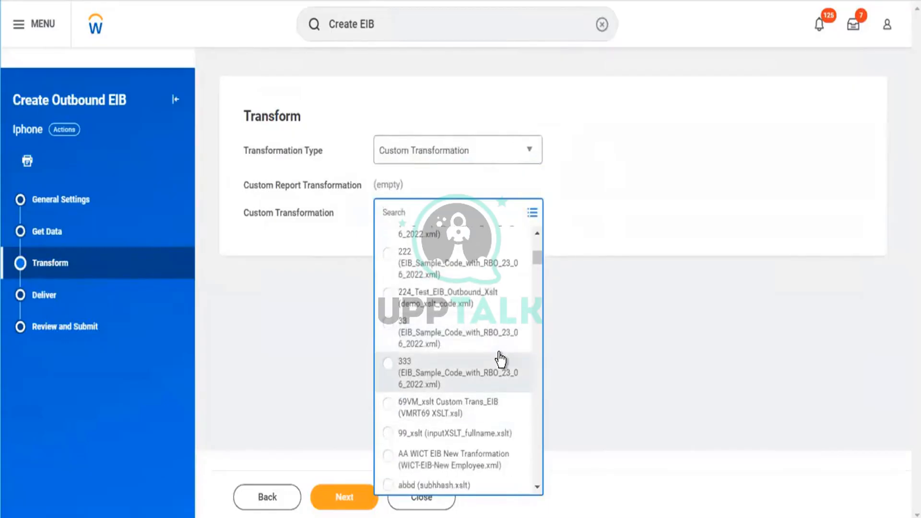
pyautogui.scroll(-8, 501, 354)
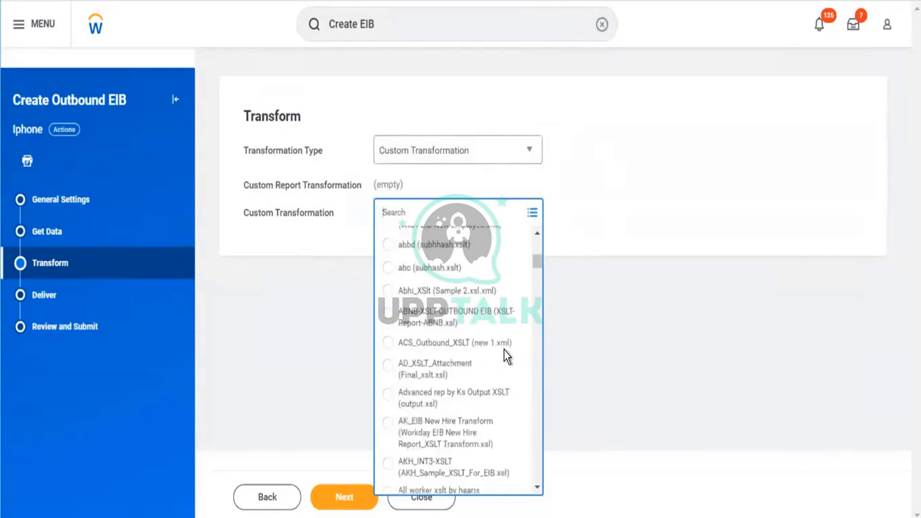
pyautogui.scroll(-6, 507, 356)
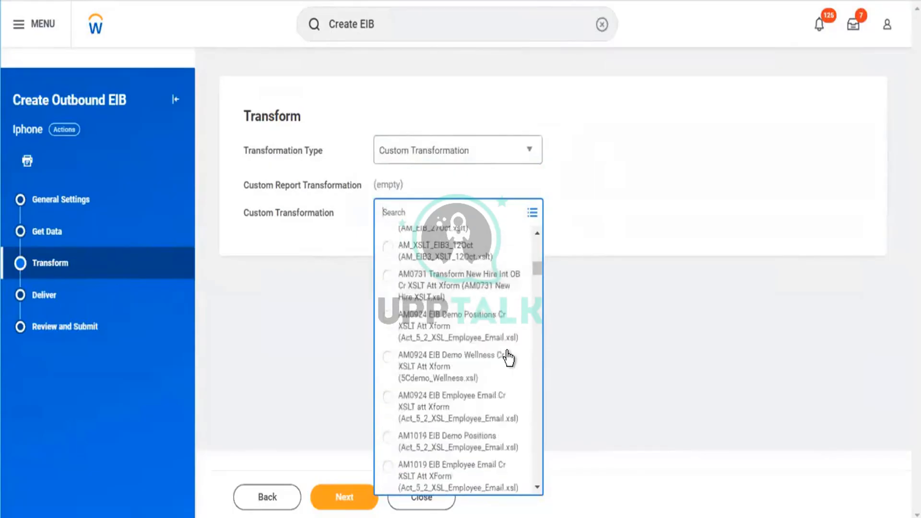
pyautogui.scroll(-8, 508, 355)
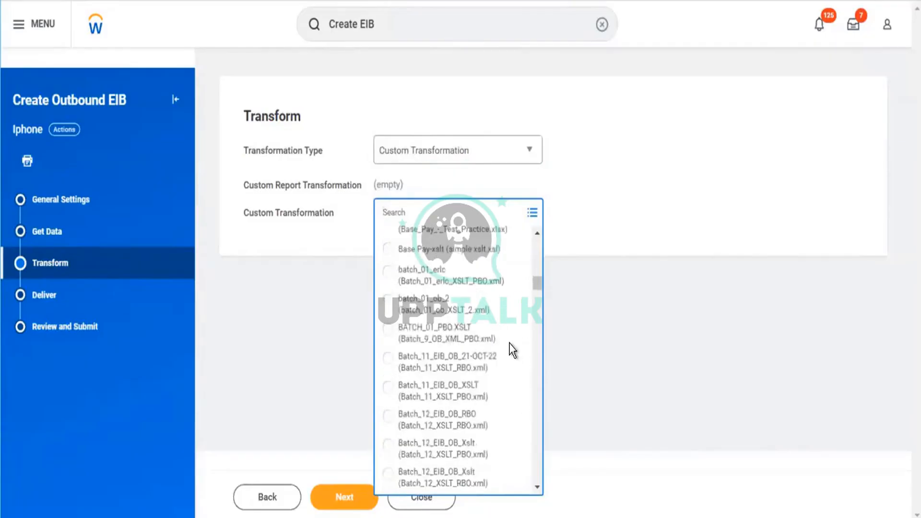
pyautogui.scroll(-5, 516, 346)
pyautogui.scroll(-3, 517, 344)
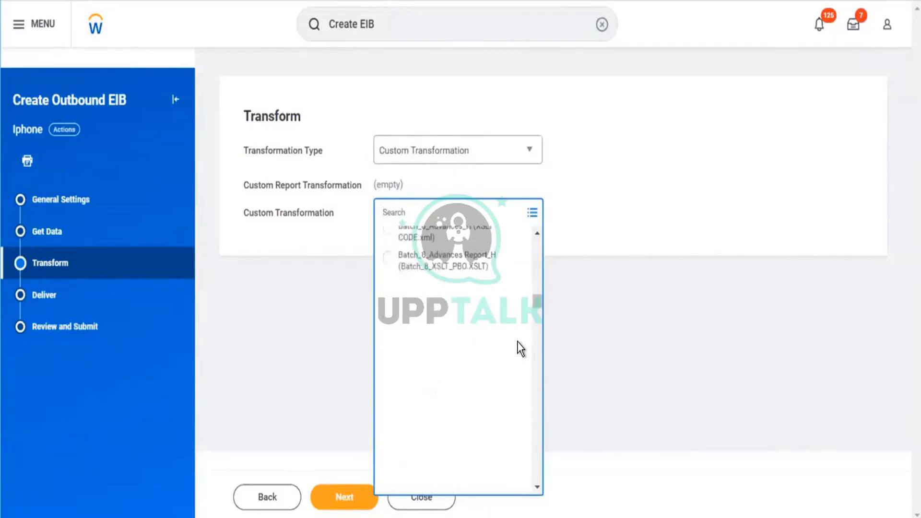
pyautogui.scroll(-5, 517, 346)
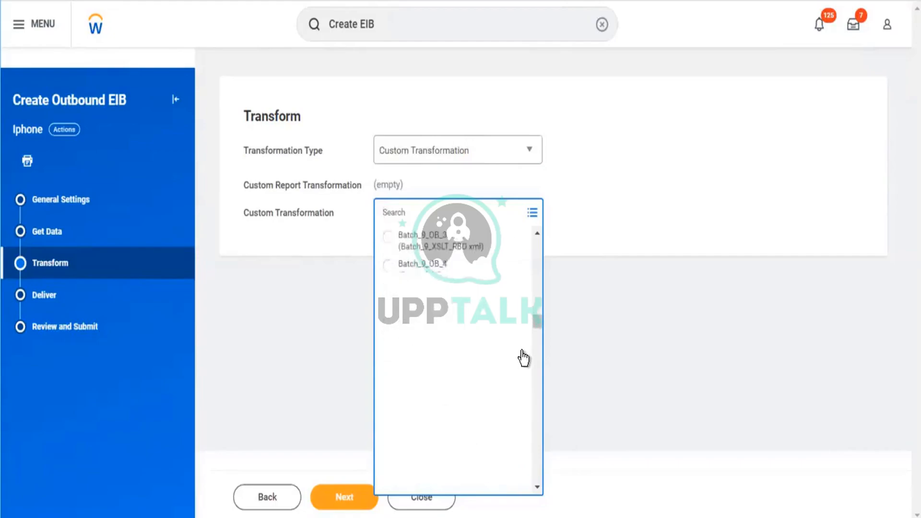
pyautogui.scroll(-3, 523, 354)
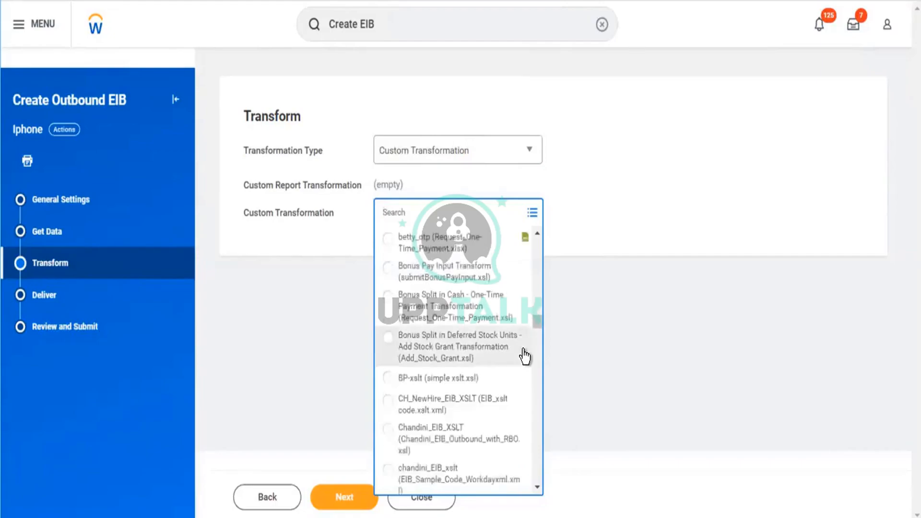
pyautogui.scroll(-5, 523, 355)
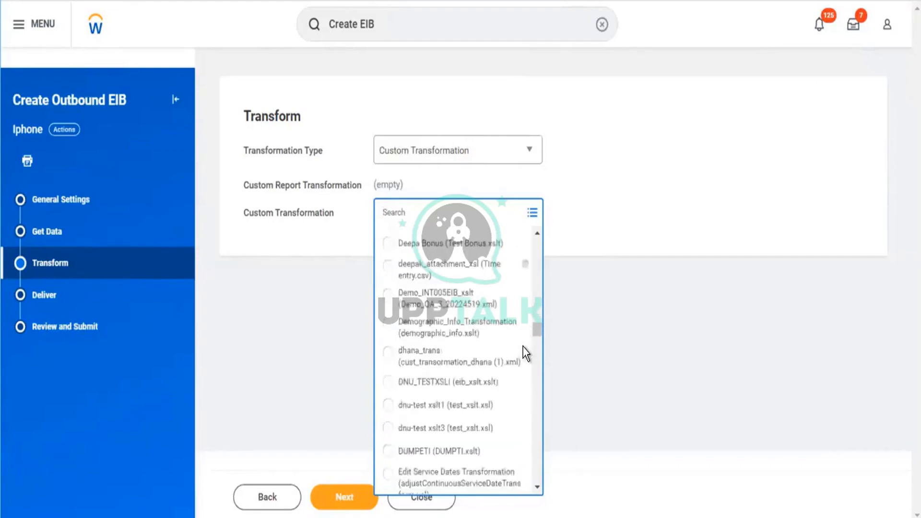
pyautogui.scroll(-5, 518, 355)
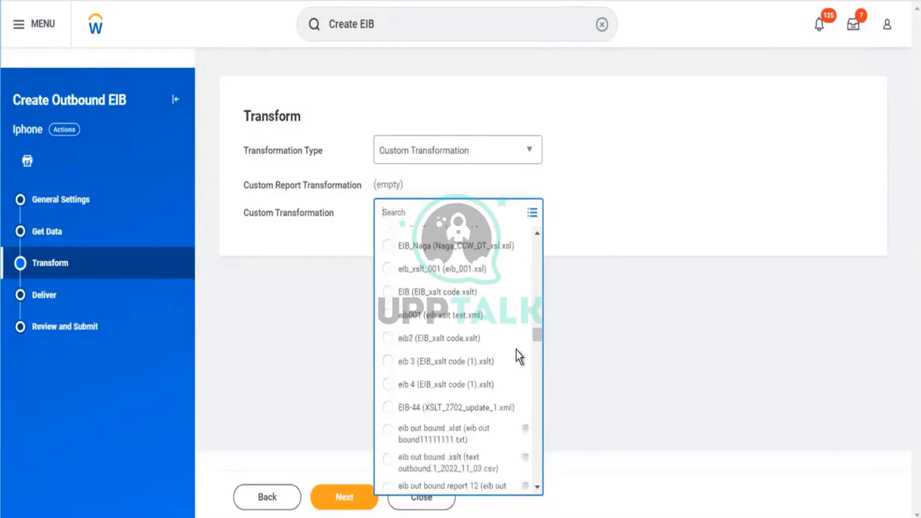
pyautogui.scroll(-5, 517, 355)
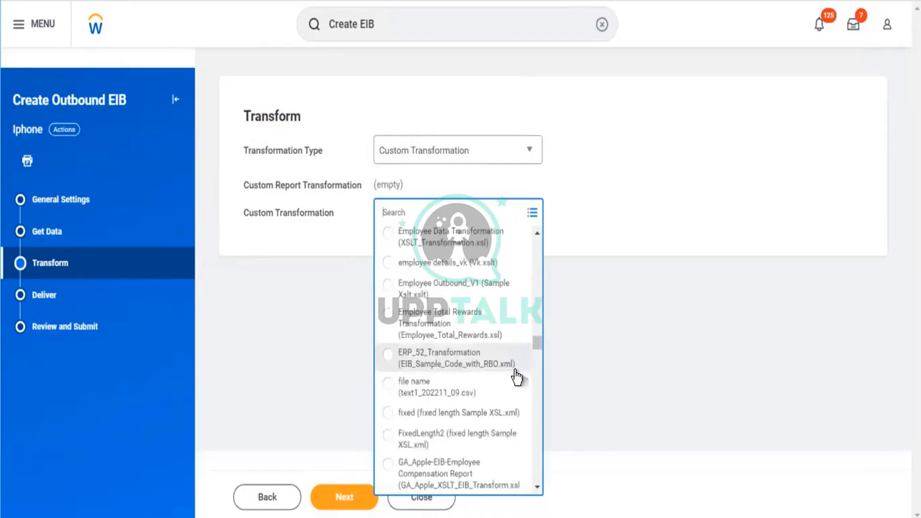
pyautogui.scroll(-5, 516, 382)
pyautogui.scroll(-6, 516, 376)
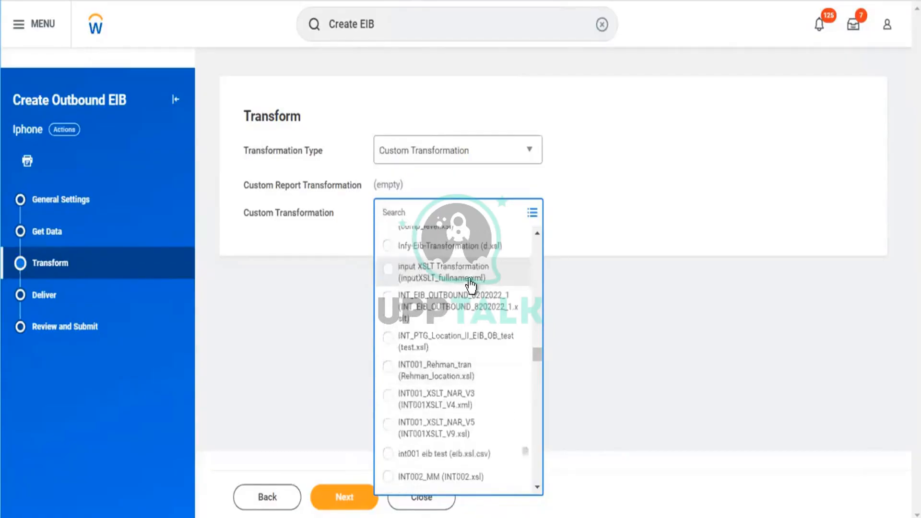
pyautogui.scroll(-3, 501, 372)
pyautogui.scroll(-8, 501, 372)
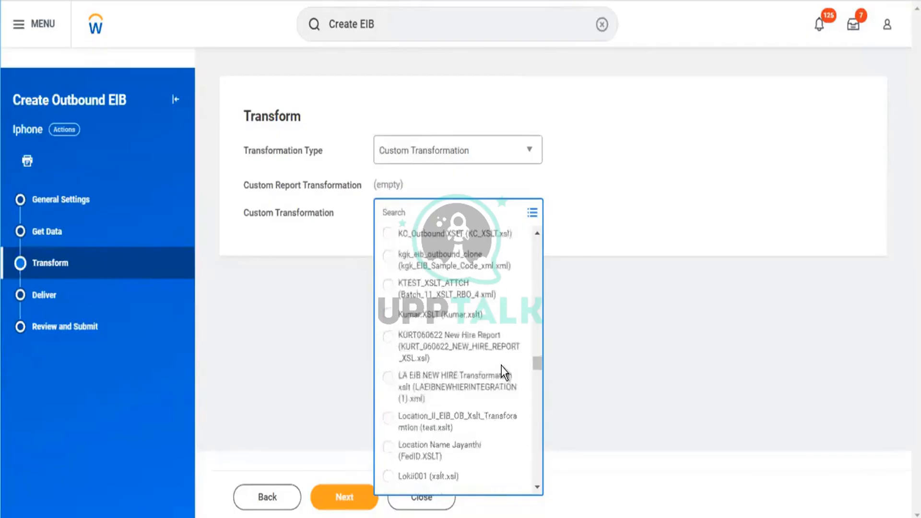
pyautogui.scroll(-3, 503, 372)
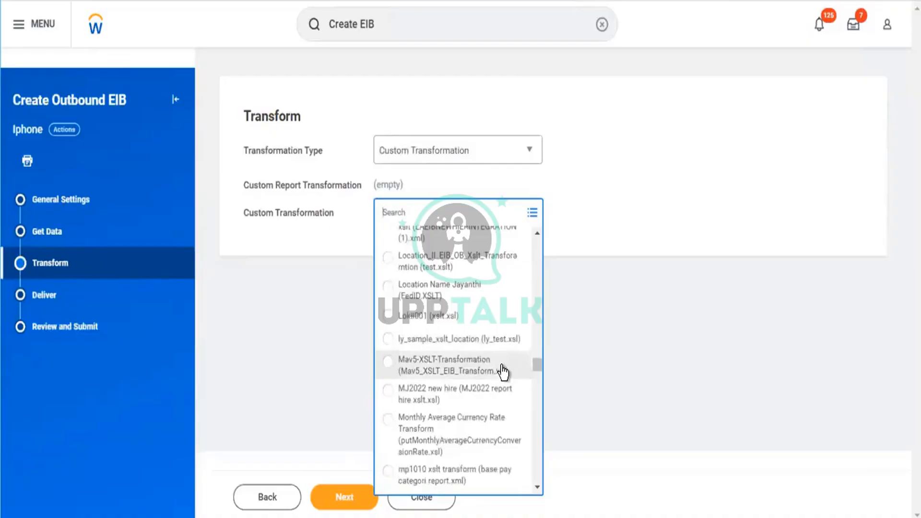
pyautogui.scroll(-6, 501, 374)
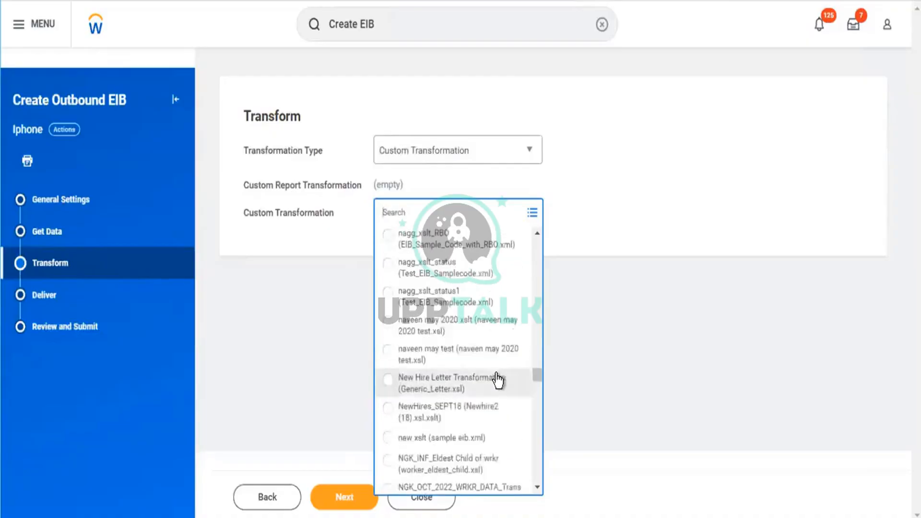
pyautogui.scroll(-8, 498, 380)
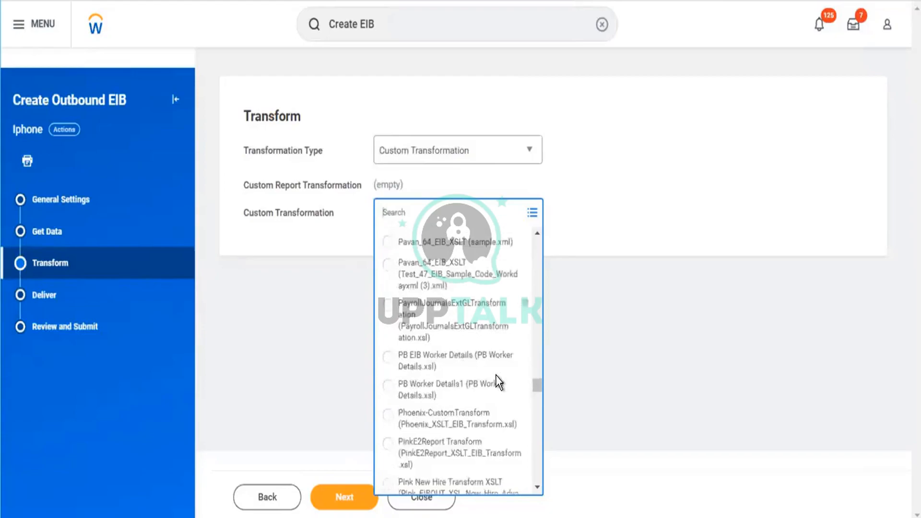
pyautogui.scroll(-10, 496, 377)
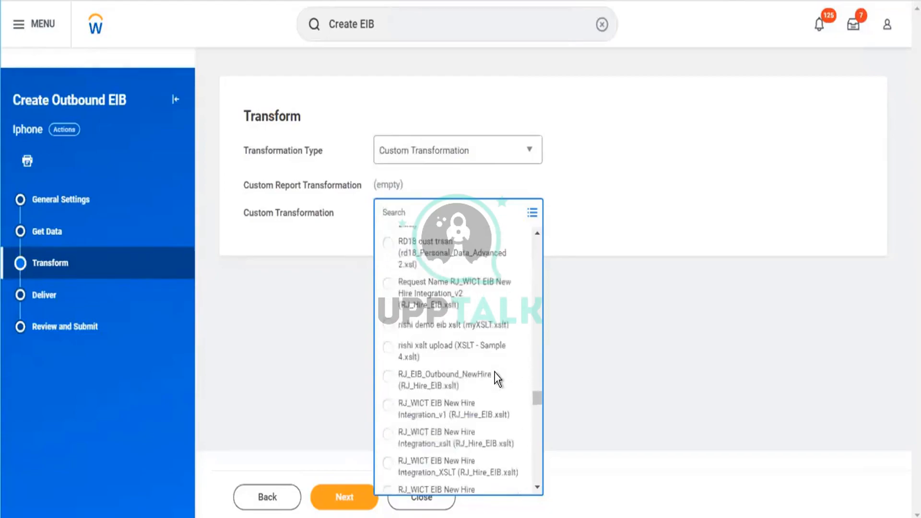
pyautogui.scroll(3, 497, 379)
pyautogui.moveTo(534, 402); pyautogui.dragTo(537, 449)
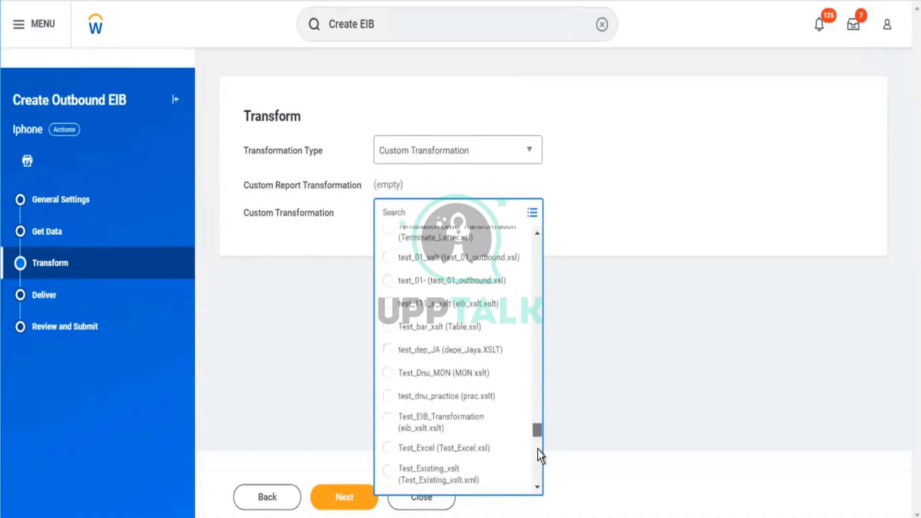
pyautogui.moveTo(541, 456); pyautogui.dragTo(539, 486)
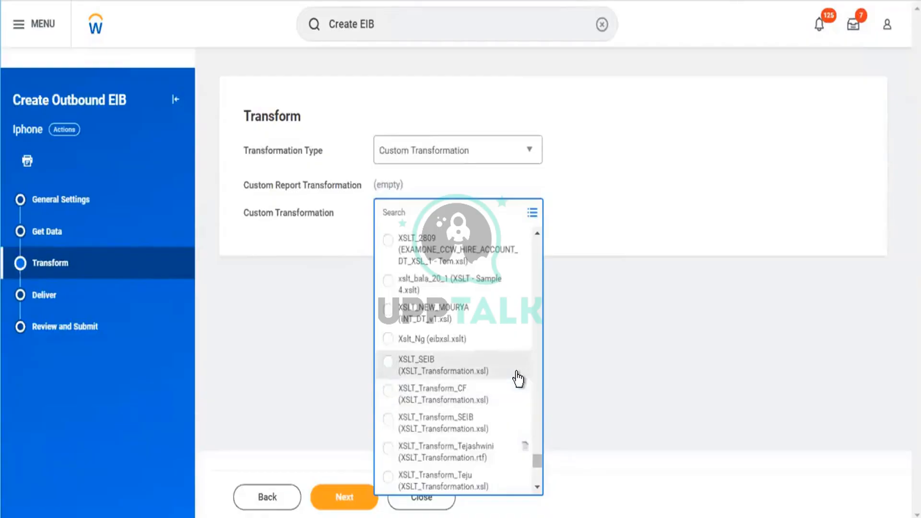
pyautogui.scroll(-4, 517, 379)
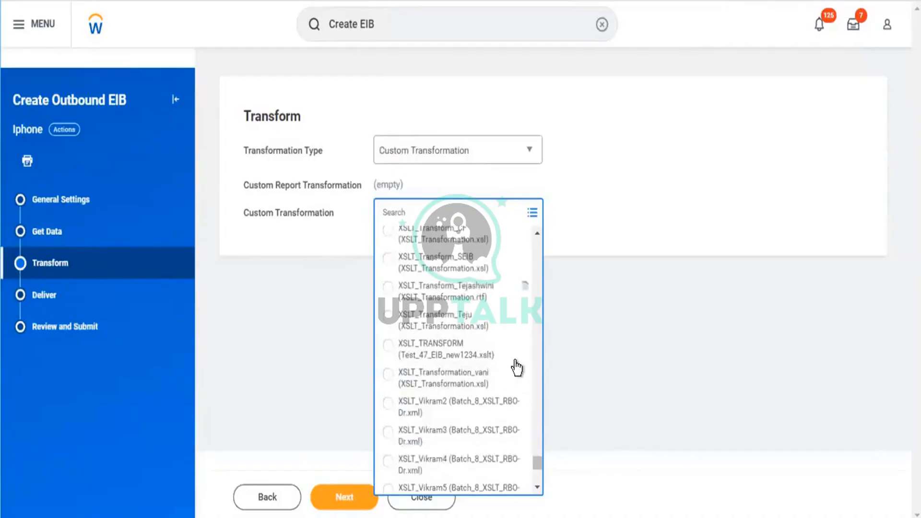
pyautogui.click(387, 378)
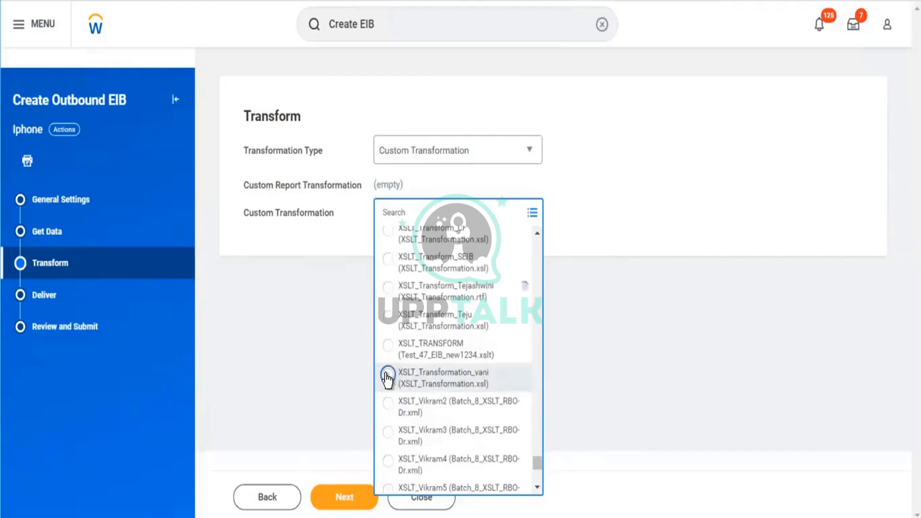
pyautogui.click(531, 335)
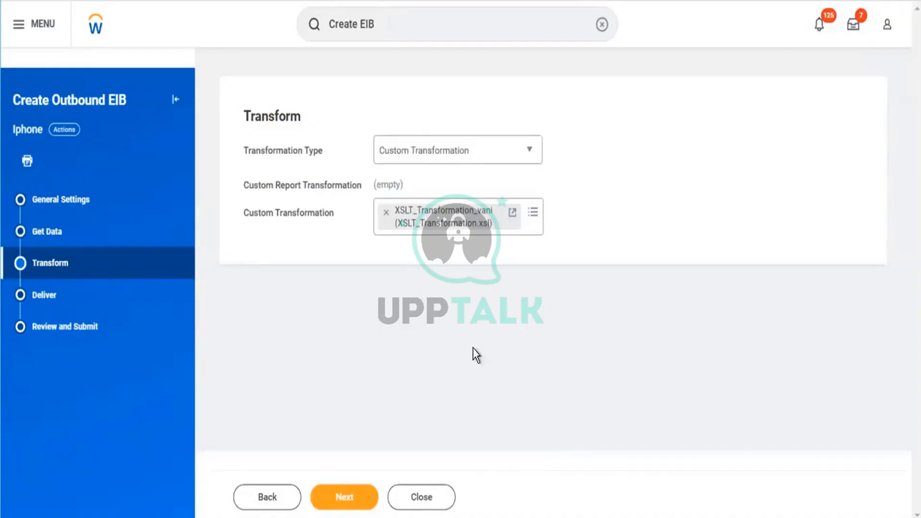
pyautogui.click(354, 503)
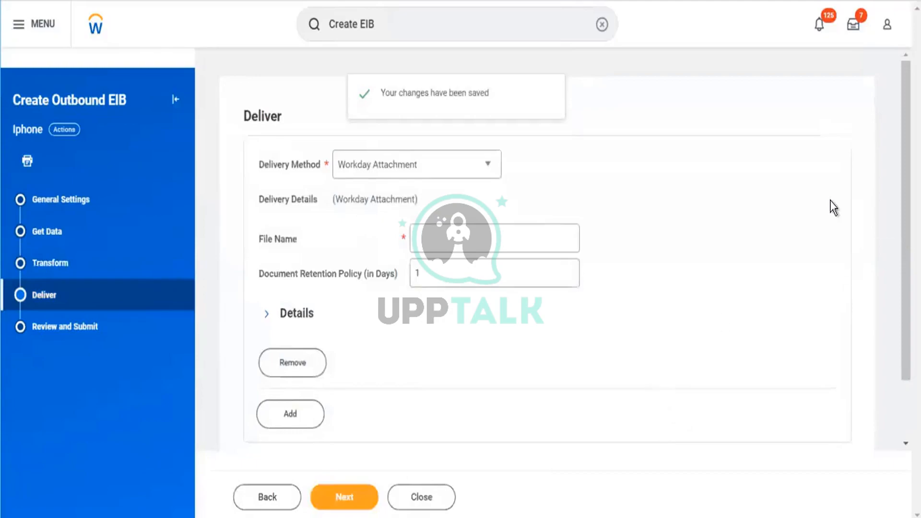
# - Review the available delivery methods and choose Workday Attachment for the outbound EIB
pyautogui.click(493, 168)
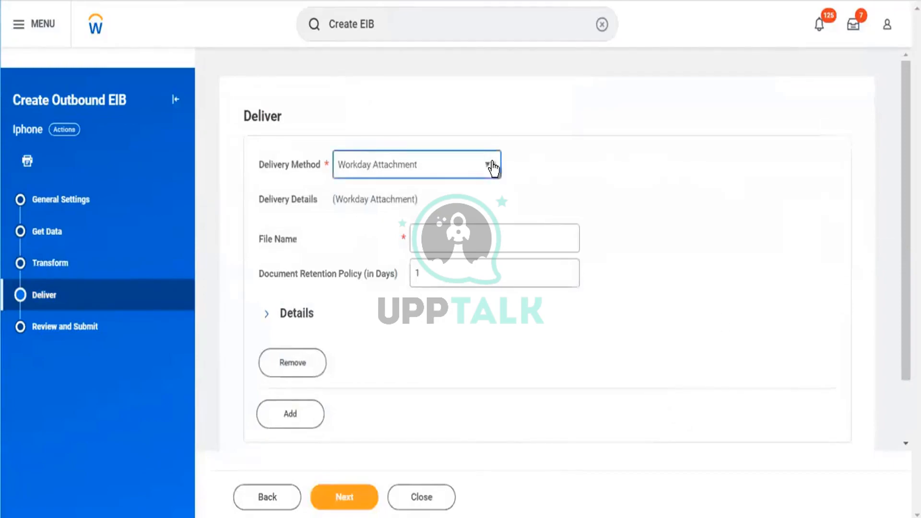
pyautogui.click(493, 168)
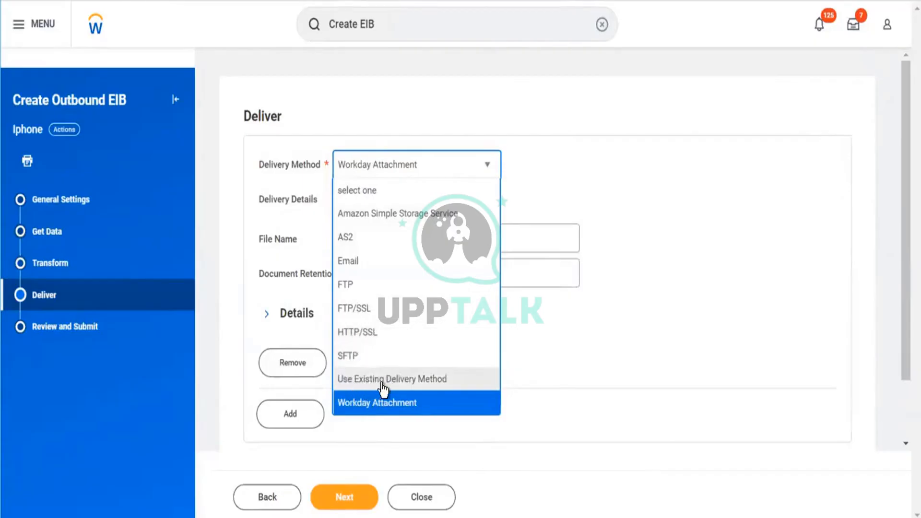
pyautogui.click(367, 407)
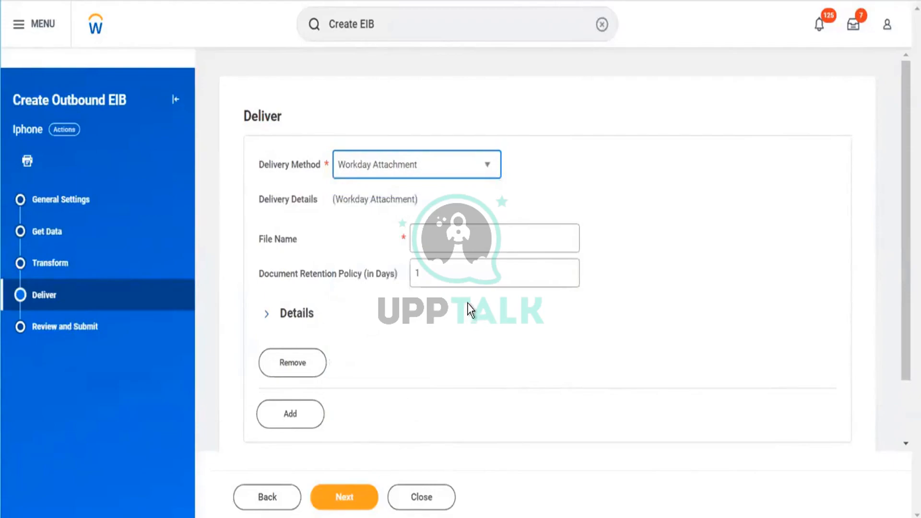
# - Enter "Iphone Outbound Data Sheet," as the file name of the Workday attachment delivery
pyautogui.click(473, 240)
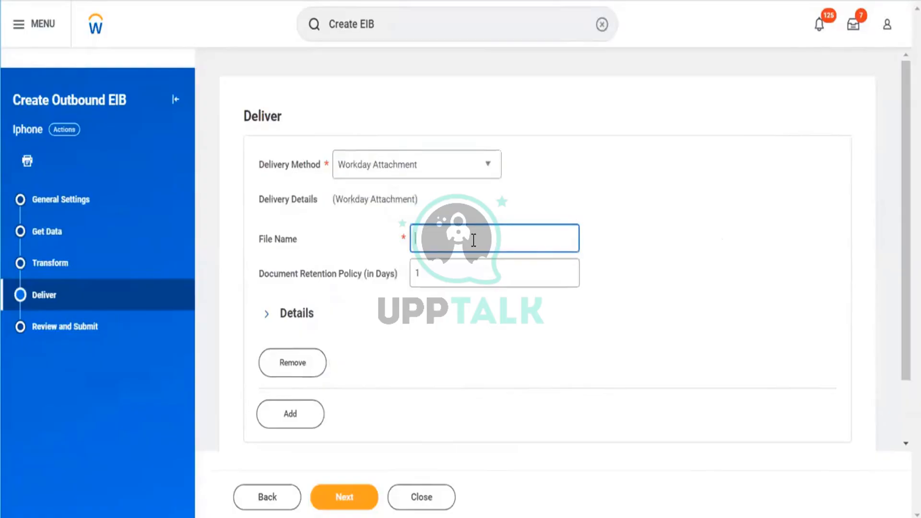
pyautogui.write('Iphone')
pyautogui.write('Outbound Data Sheet')
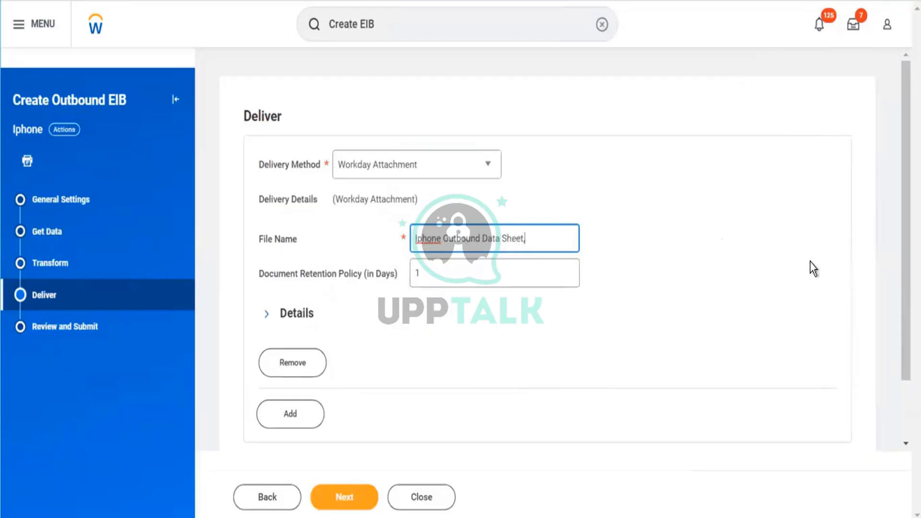
# - Try to set the document retention policy of the delivery to 400 days
pyautogui.click(436, 269)
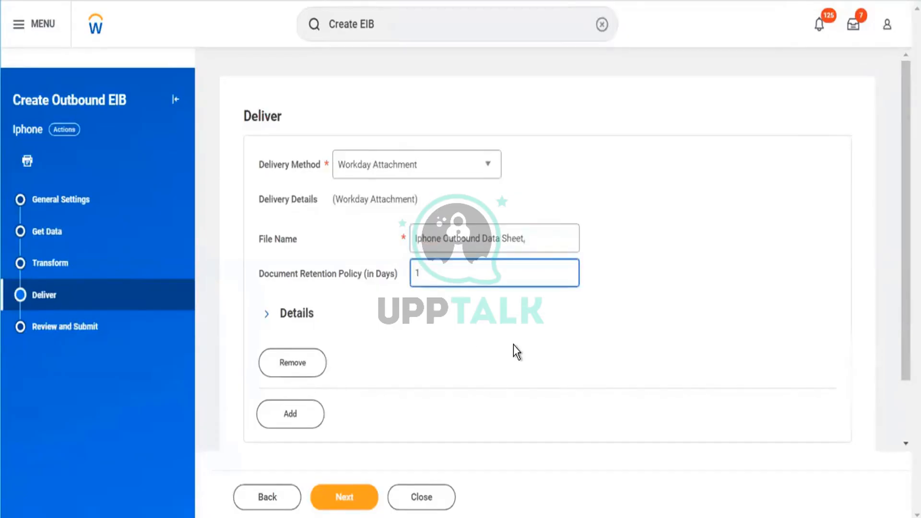
pyautogui.press('BackSpace')
pyautogui.write('30')
pyautogui.press('BackSpace')
pyautogui.press('BackSpace')
pyautogui.write('400')
pyautogui.click(514, 335)
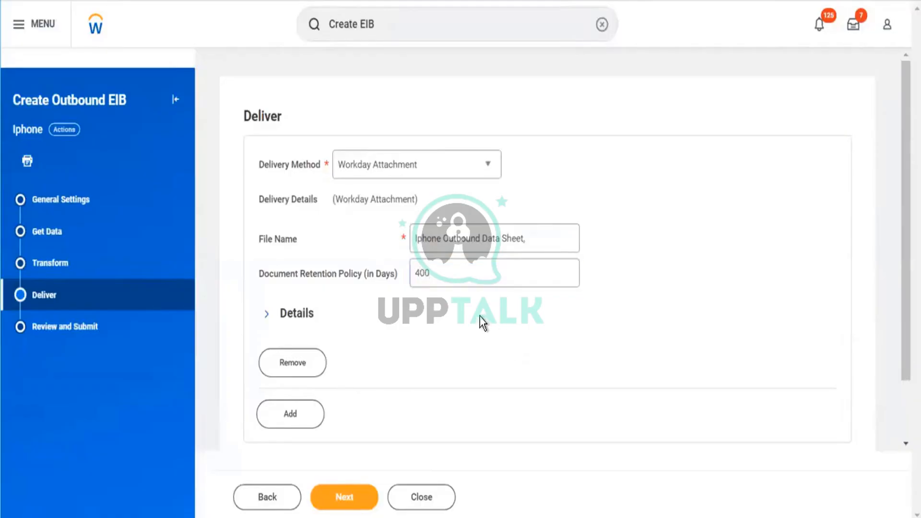
# - Set the document retention policy of the Workday attachment delivery to 150 days
pyautogui.click(469, 277)
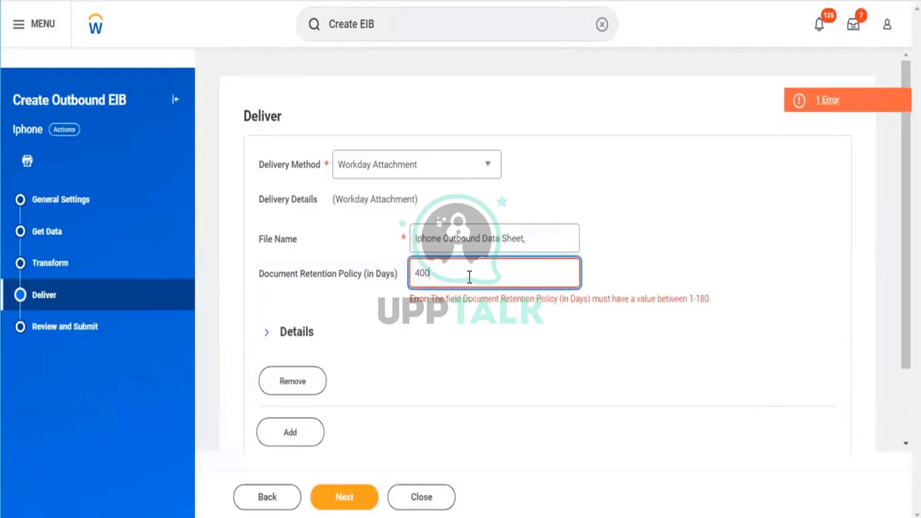
pyautogui.press('BackSpace')
pyautogui.press('BackSpace')
pyautogui.press('BackSpace')
pyautogui.write('1')
pyautogui.press('BackSpace')
pyautogui.write('150')
pyautogui.click(519, 445)
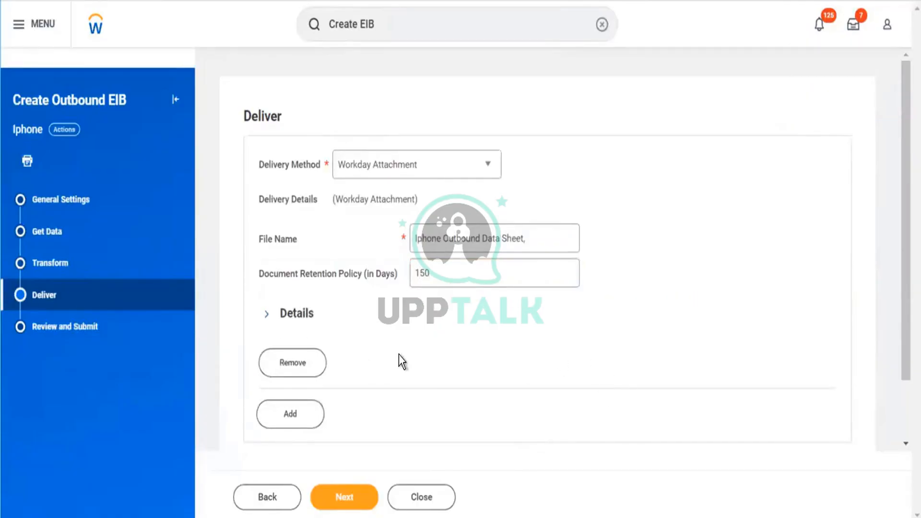
# - Examine the optional details of the Workday attachment delivery, collapse them, and proceed to the review of the outbound EIB
pyautogui.scroll(-2, 303, 316)
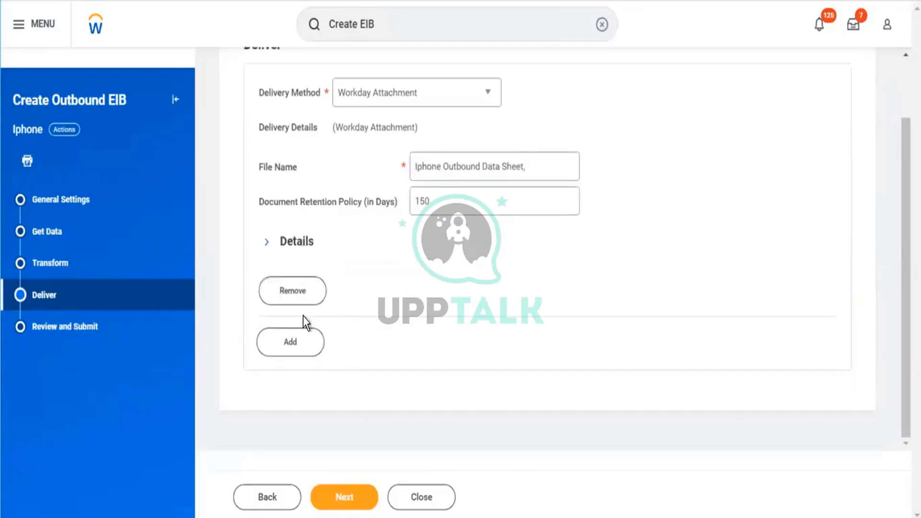
pyautogui.click(299, 242)
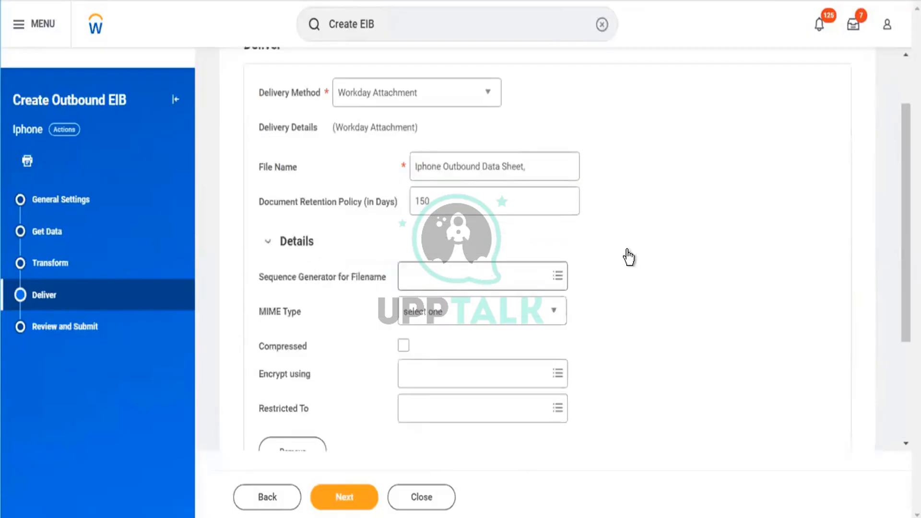
pyautogui.scroll(-3, 489, 254)
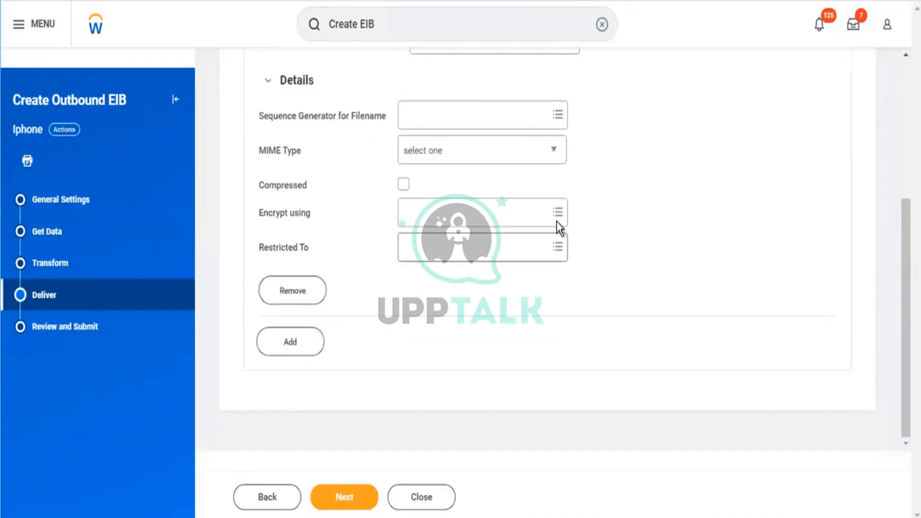
pyautogui.scroll(2, 353, 248)
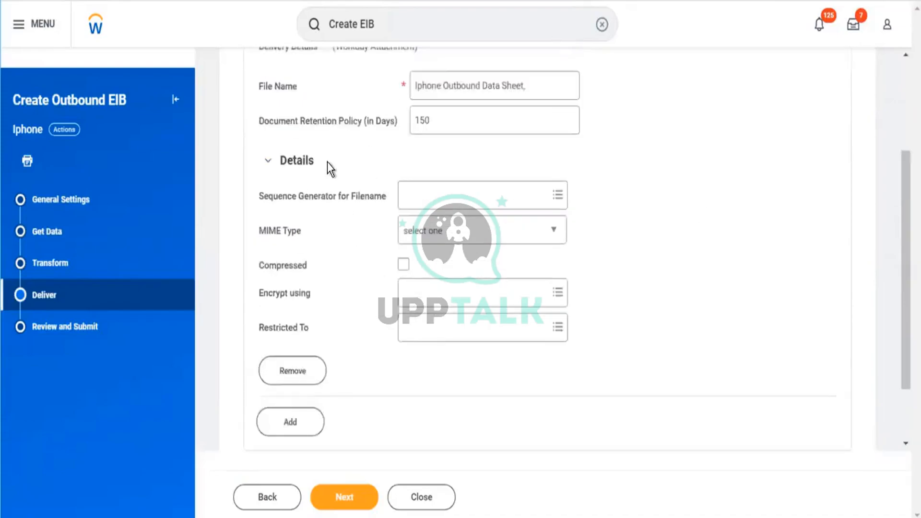
pyautogui.click(300, 162)
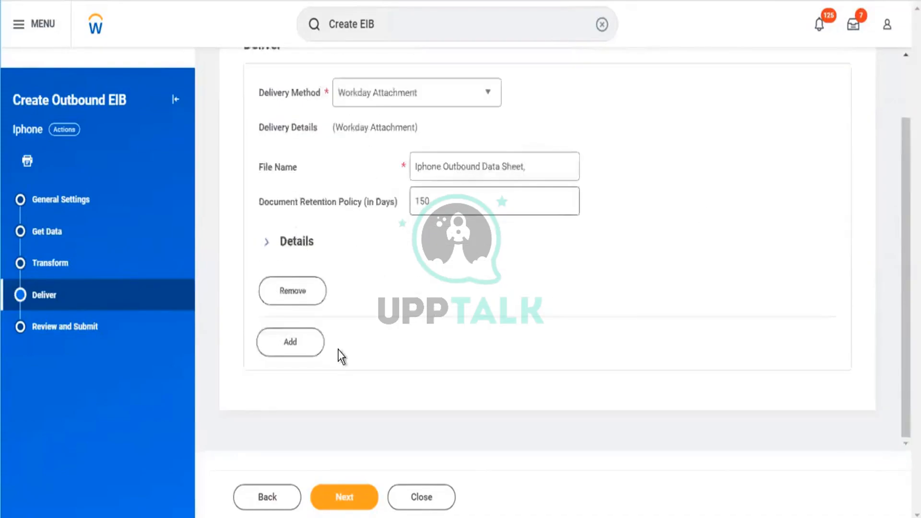
pyautogui.click(339, 495)
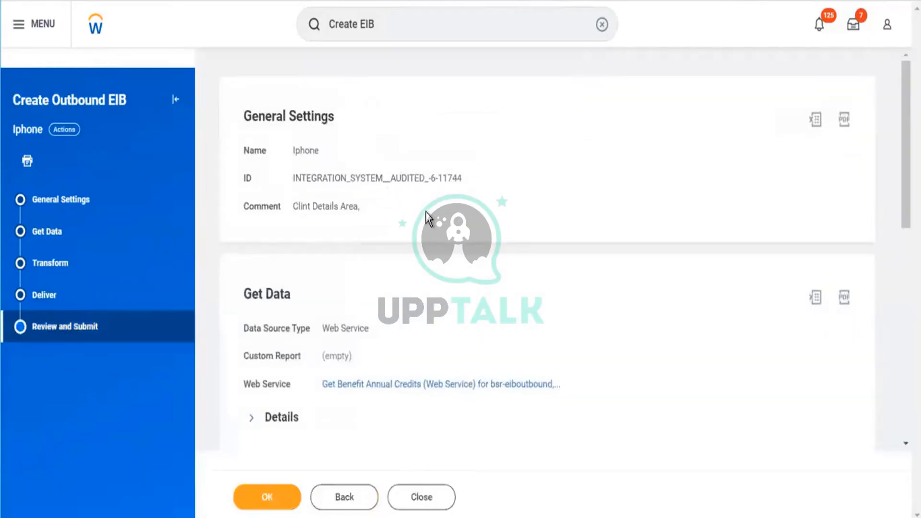
# - Review the General Settings, Get Data, Transform and Deliver summaries of the Iphone EIB and submit it
pyautogui.scroll(-3, 430, 218)
pyautogui.scroll(3, 461, 258)
pyautogui.scroll(-5, 468, 250)
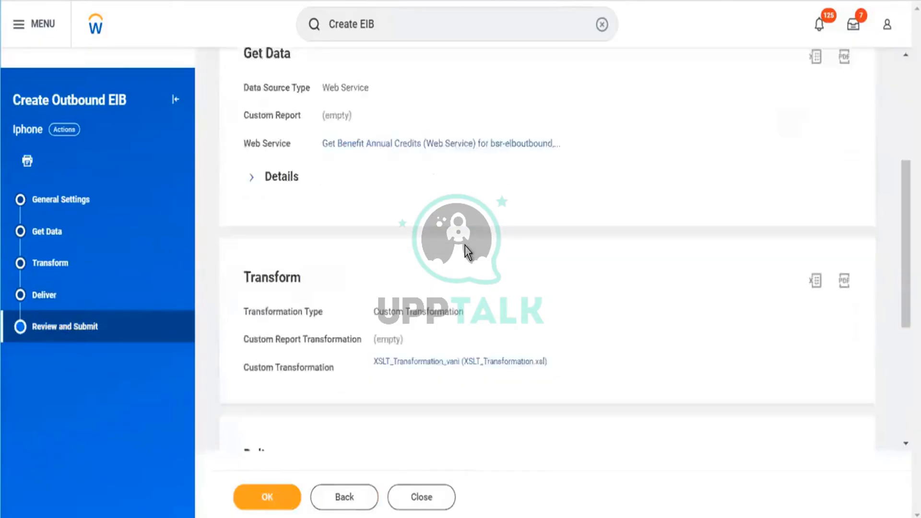
pyautogui.scroll(-5, 475, 253)
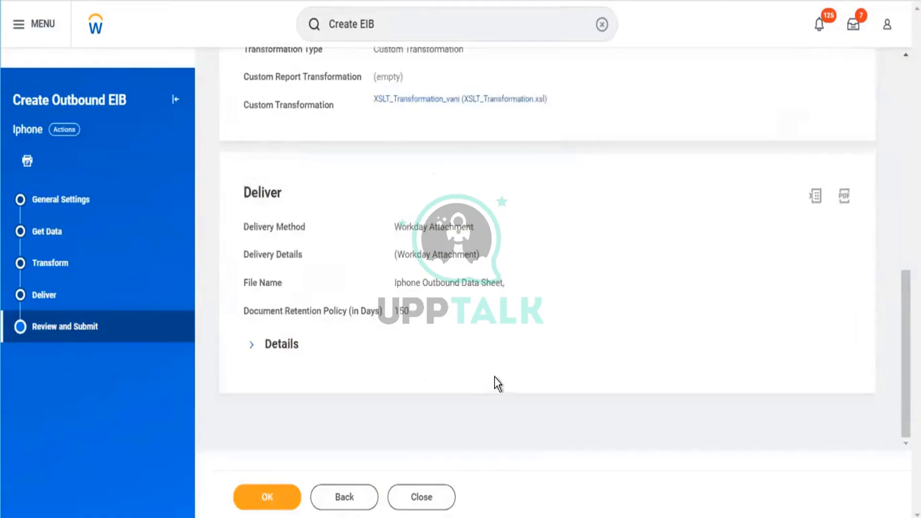
pyautogui.scroll(3, 494, 379)
pyautogui.scroll(6, 479, 254)
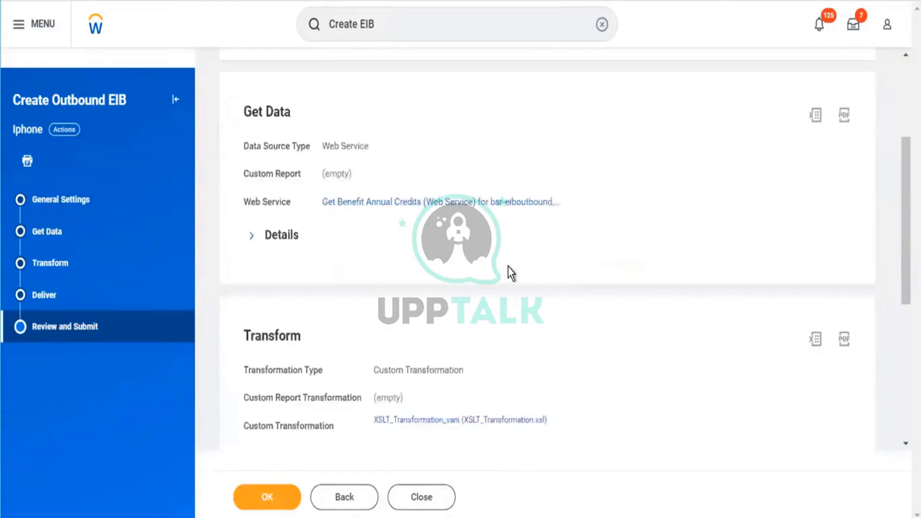
pyautogui.scroll(1, 542, 274)
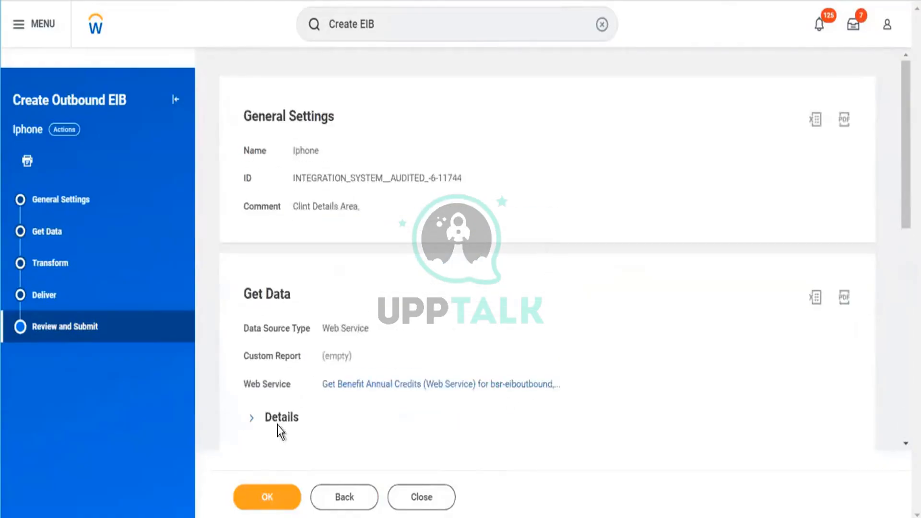
pyautogui.click(263, 501)
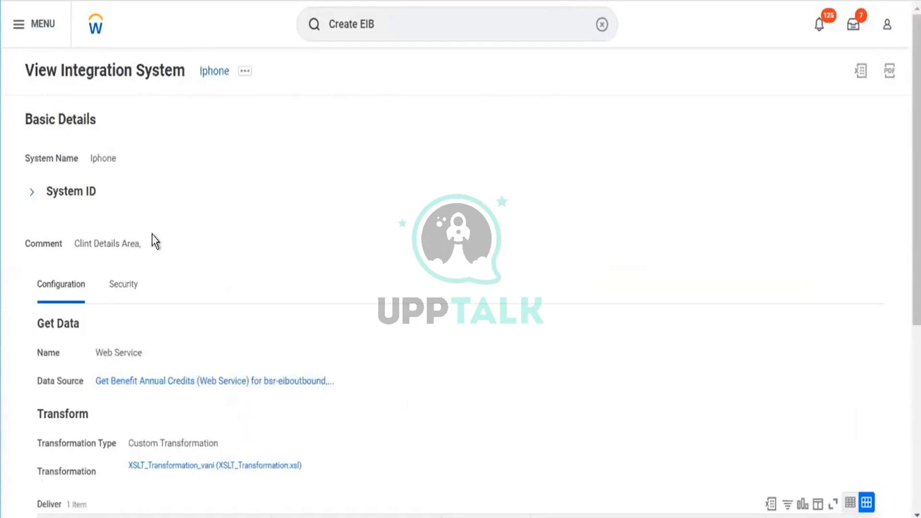
# - Export the Deliver table of the Iphone integration system to Excel and download the file
pyautogui.scroll(-3, 500, 333)
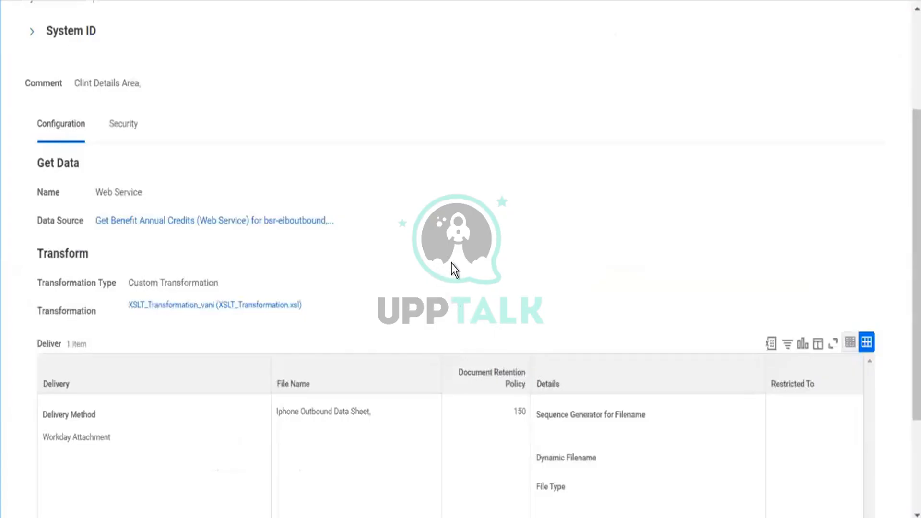
pyautogui.scroll(-3, 454, 269)
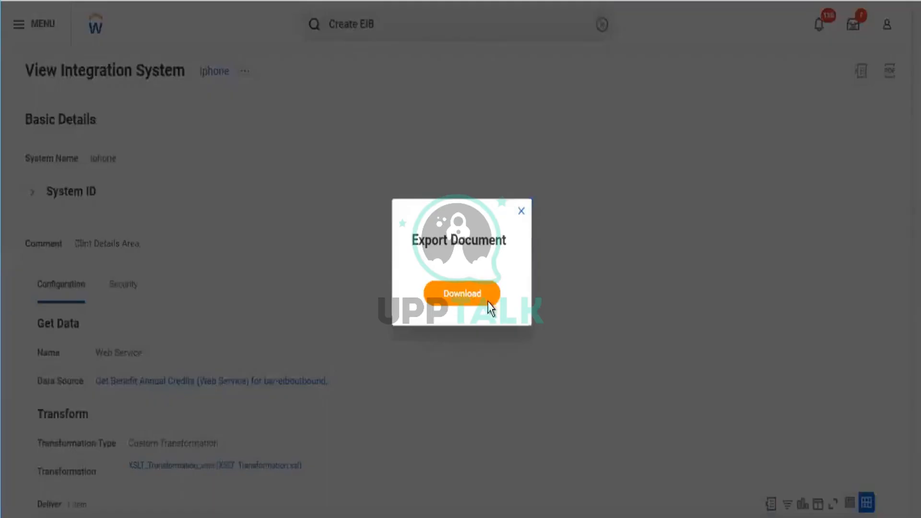
pyautogui.click(490, 307)
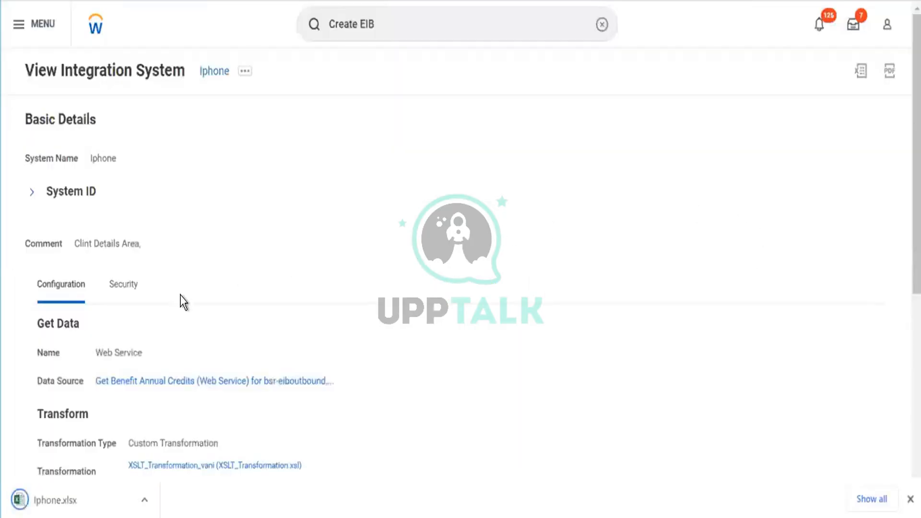
# - Open the related actions of the Iphone integration system and download its Integration System preview as an Excel file
pyautogui.scroll(-6, 202, 295)
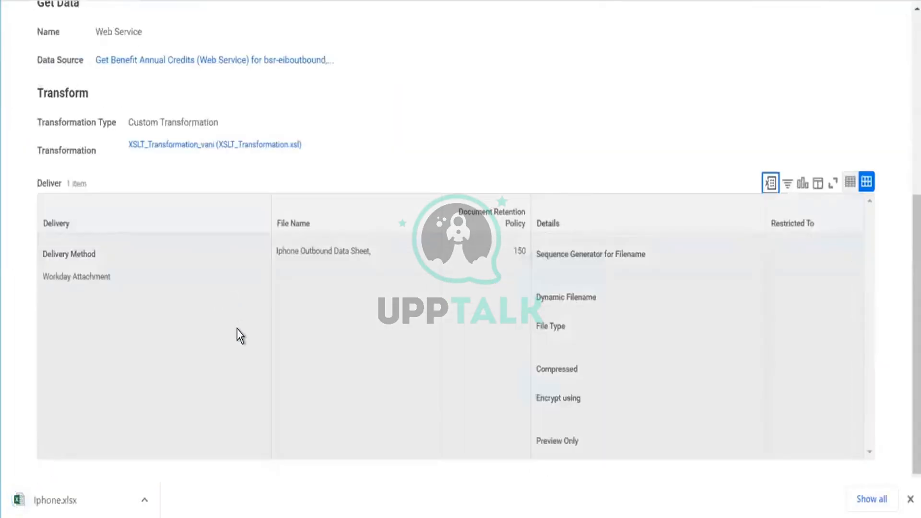
pyautogui.scroll(2, 237, 329)
pyautogui.scroll(2, 239, 334)
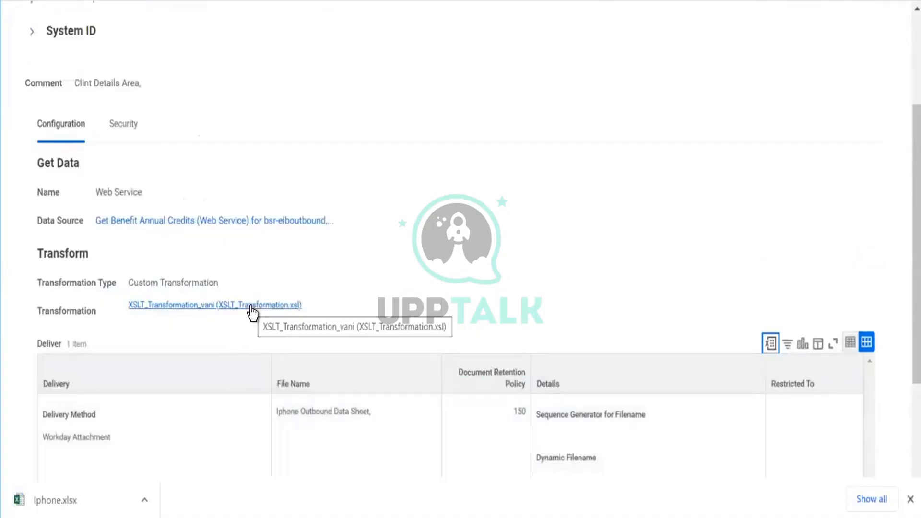
pyautogui.scroll(4, 253, 307)
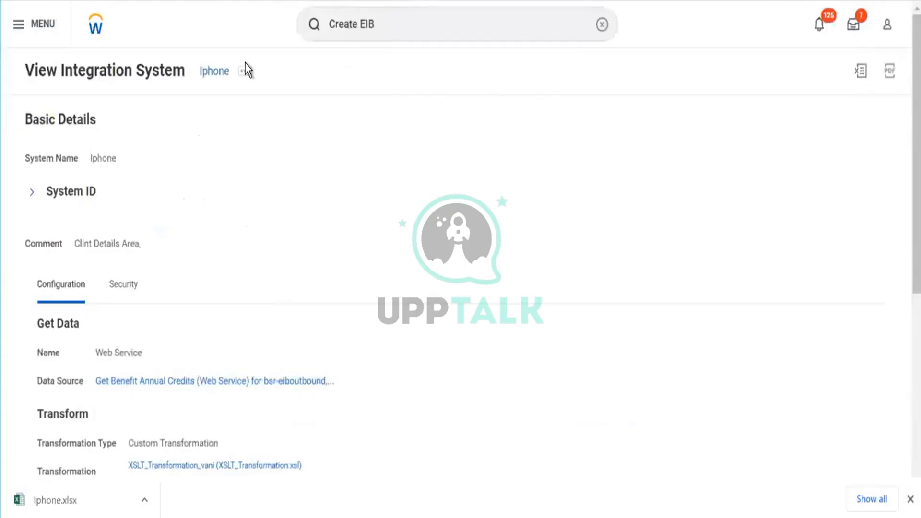
pyautogui.click(249, 75)
pyautogui.moveTo(362, 119)
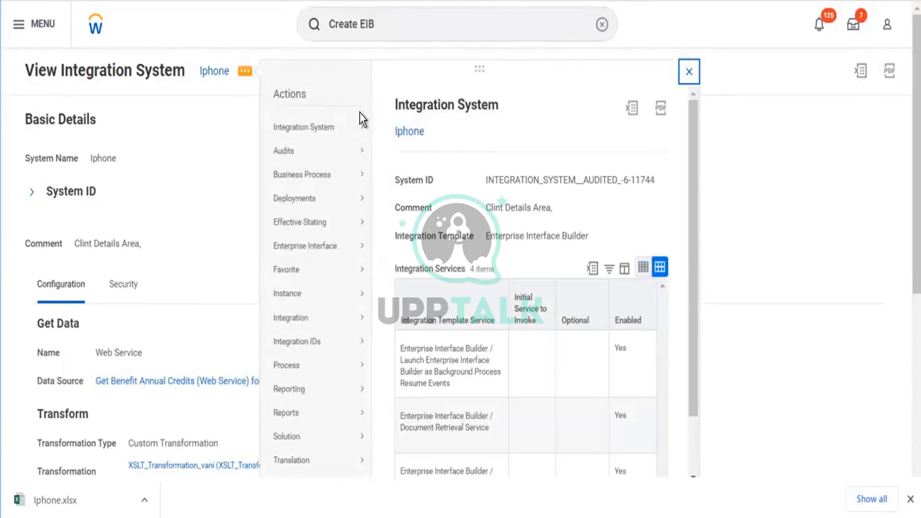
pyautogui.click(632, 108)
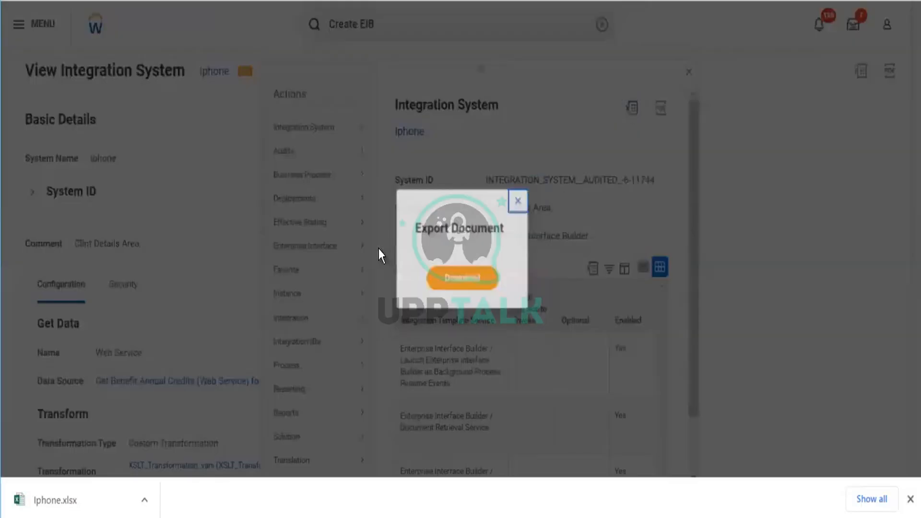
pyautogui.click(447, 279)
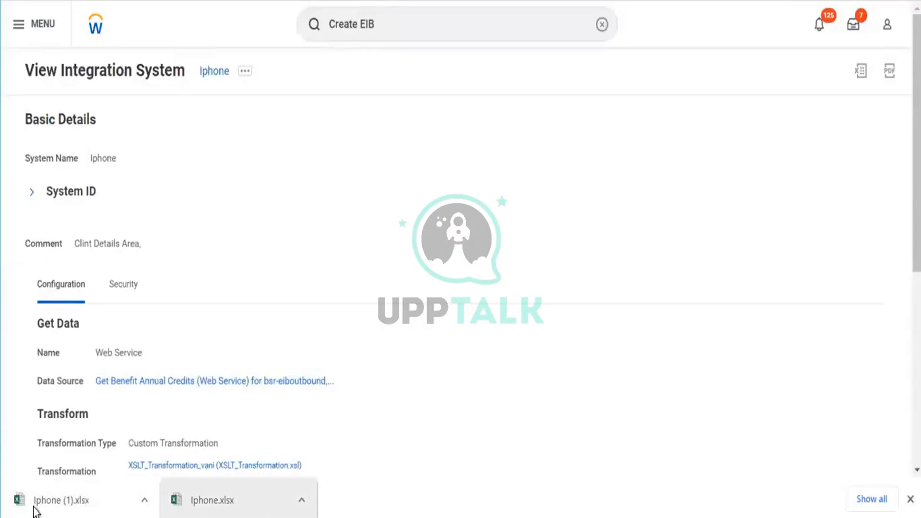
# - Return to the Workday home page
pyautogui.click(96, 30)
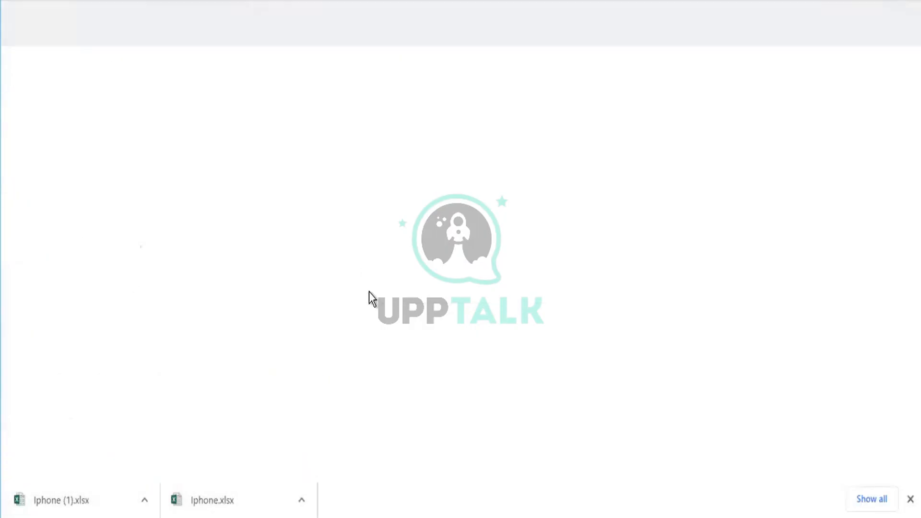